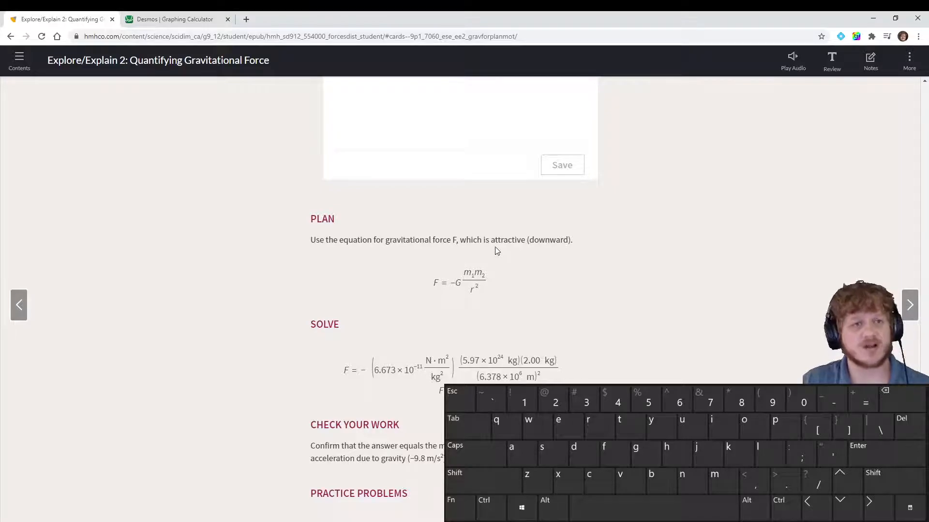
Switch to the graphing calculator and save the blank graph with the title Newton's Law of Universal Gravitation
{"action": "left_click", "coordinate": [189, 20]}
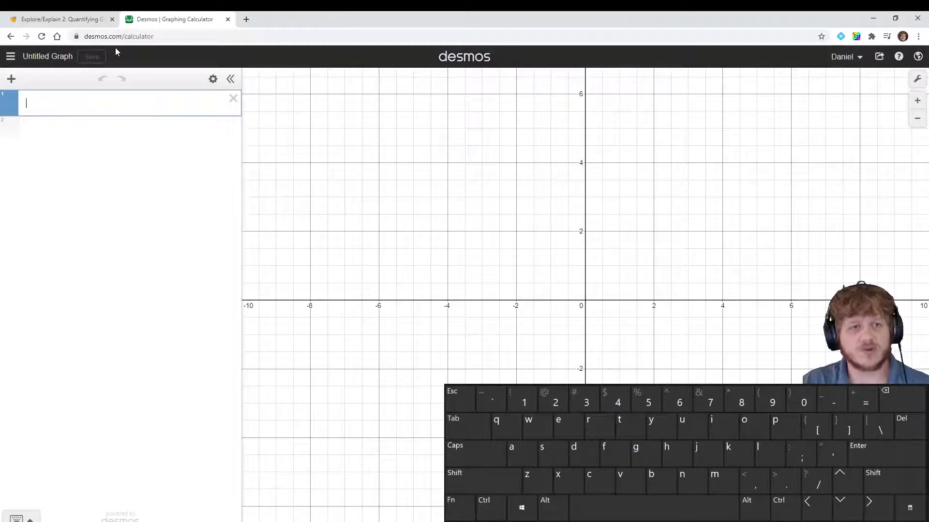
{"action": "left_click", "coordinate": [63, 58]}
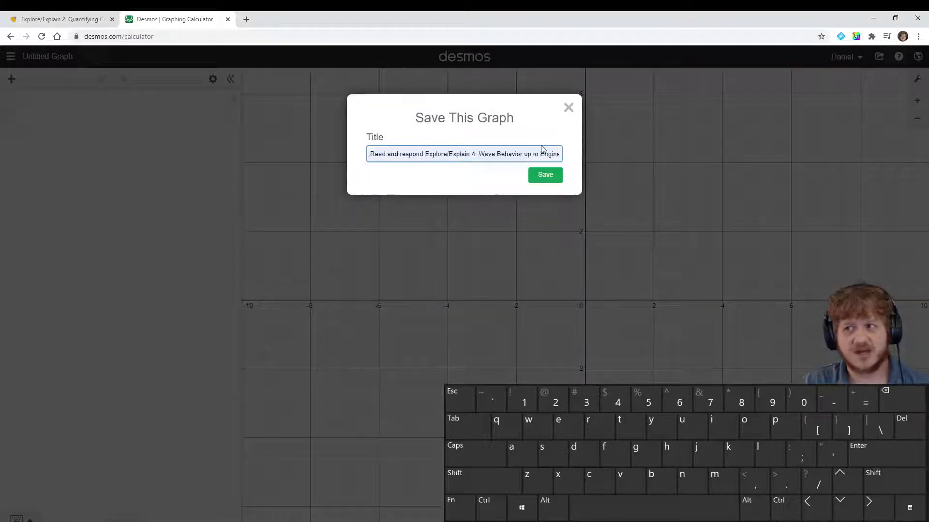
{"action": "left_click", "coordinate": [398, 154]}
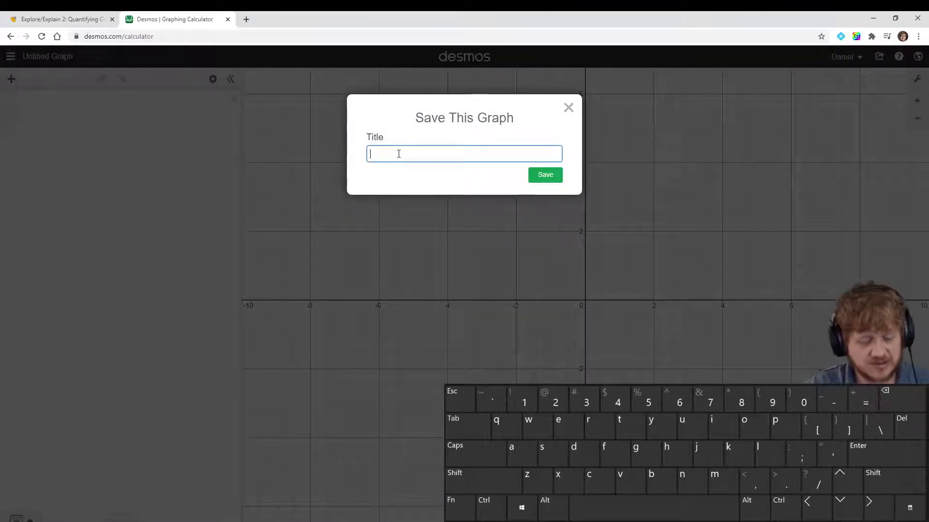
{"action": "type", "text": "Nw"}
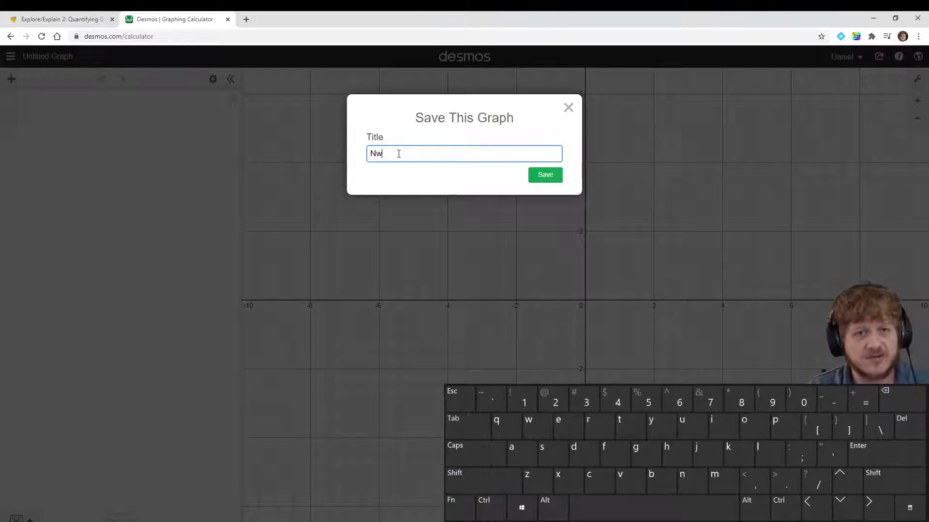
{"action": "key", "text": "BackSpace"}
{"action": "type", "text": "ewton's Law of Universal Gravitation"}
{"action": "key", "text": "Return"}
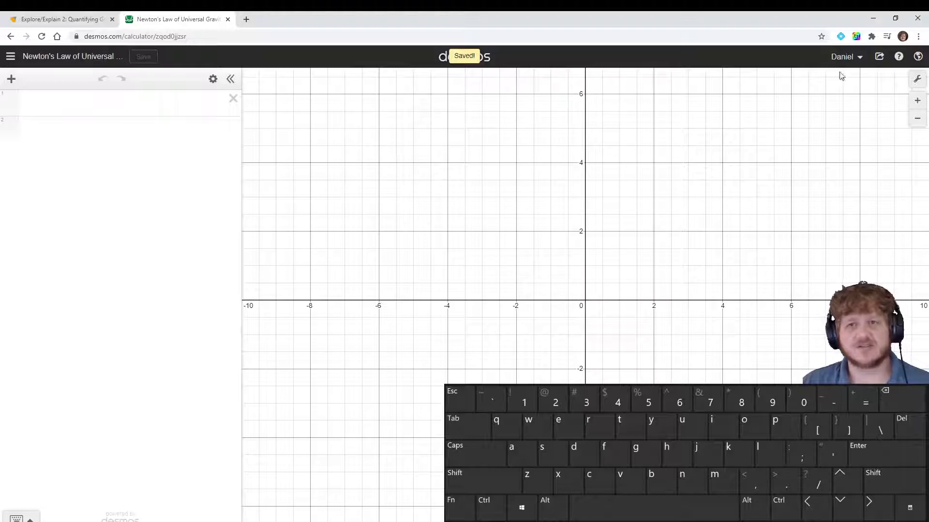
Add a note reading Base Equation as the first item in the expression list
{"action": "left_click", "coordinate": [848, 58]}
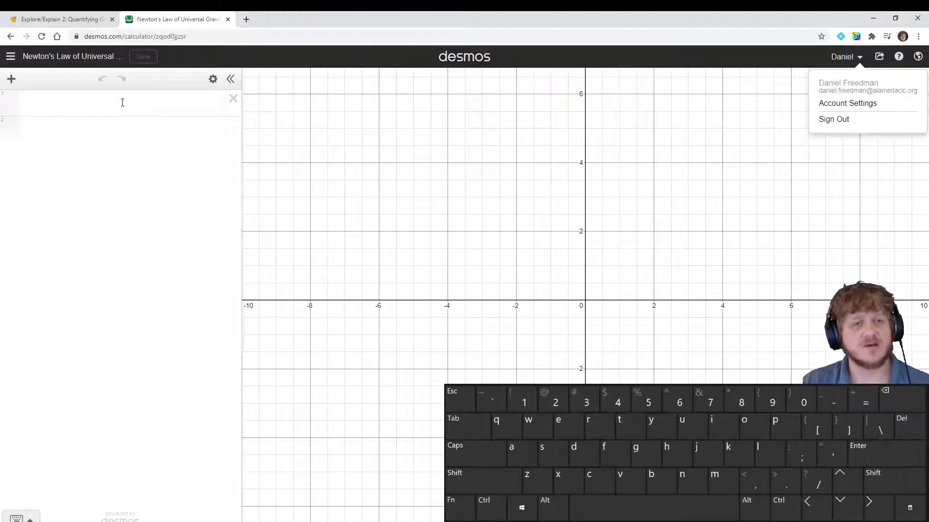
{"action": "left_click", "coordinate": [123, 103]}
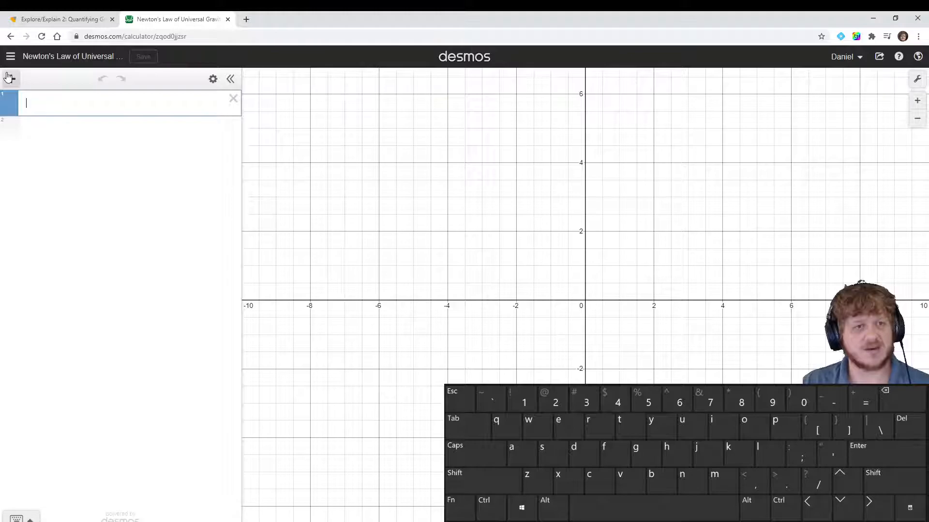
{"action": "left_click", "coordinate": [11, 78]}
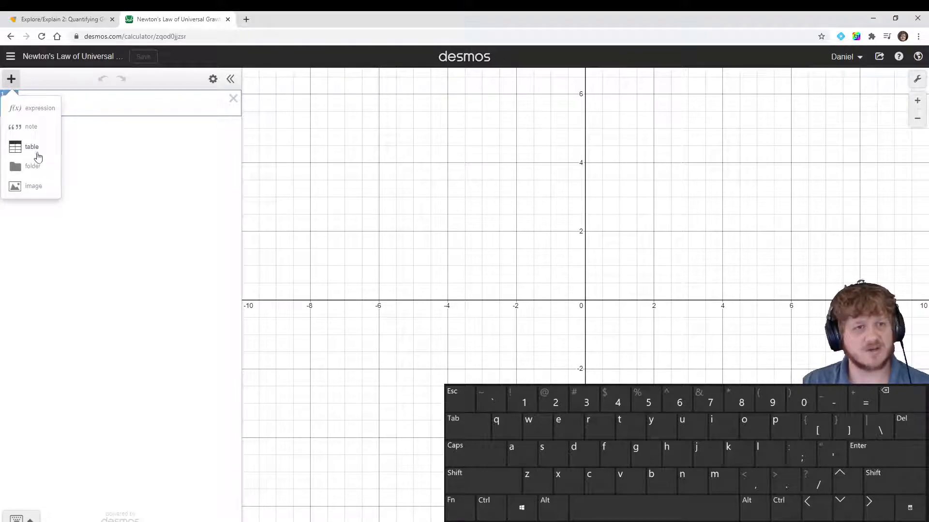
{"action": "left_click", "coordinate": [29, 127]}
{"action": "type", "text": "B"}
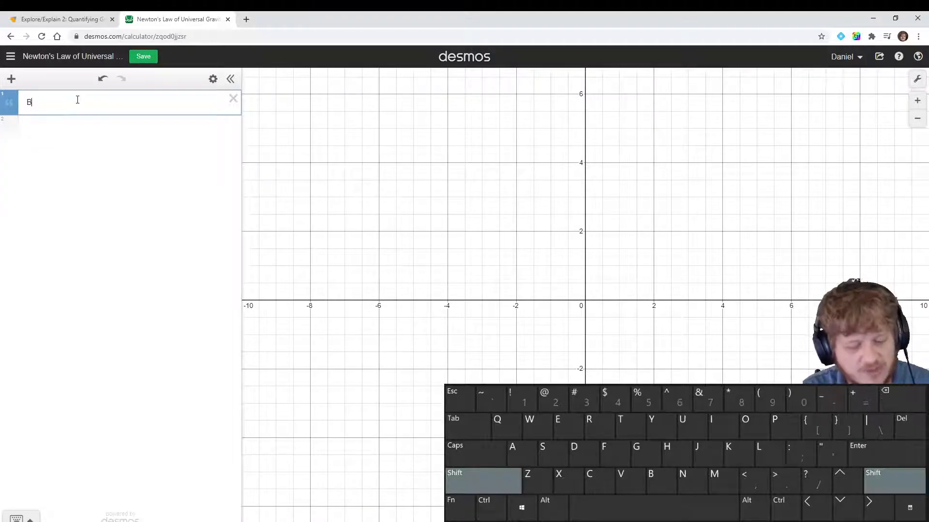
{"action": "type", "text": "ase"}
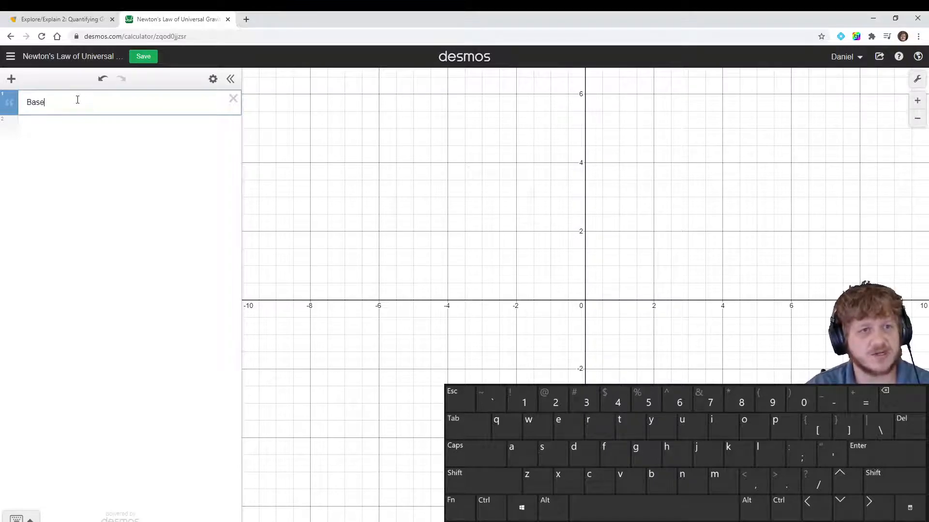
{"action": "type", "text": " Equation"}
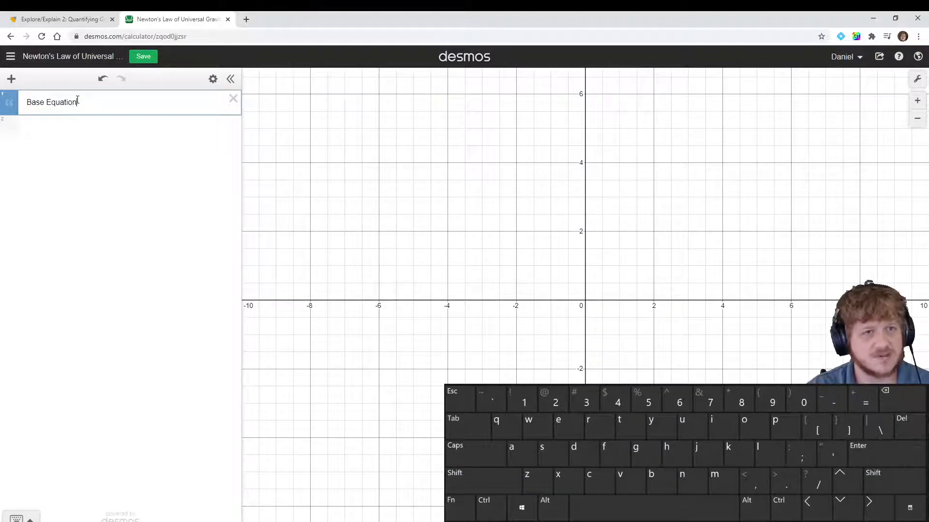
{"action": "key", "text": "Return"}
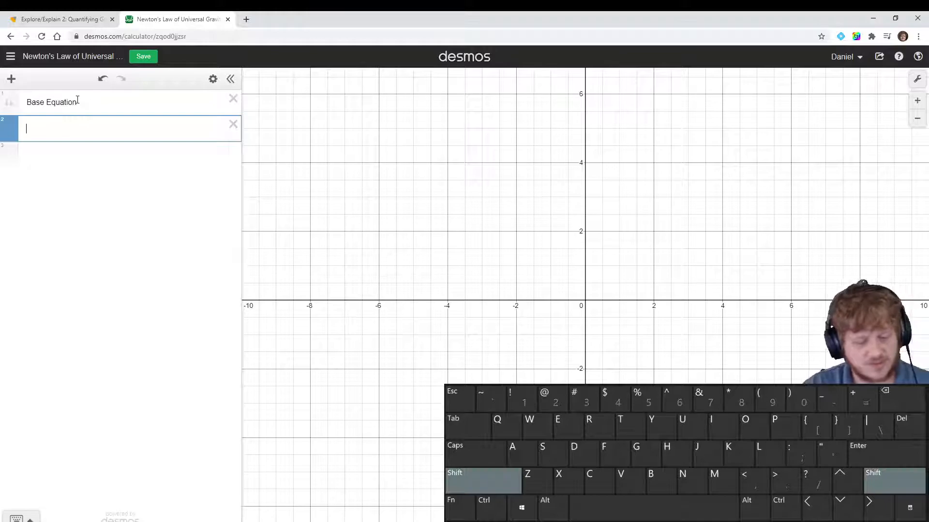
Enter the equation F = G M_1 M_2 / r^2 below the note and add sliders for all its variables
{"action": "type", "text": "F="}
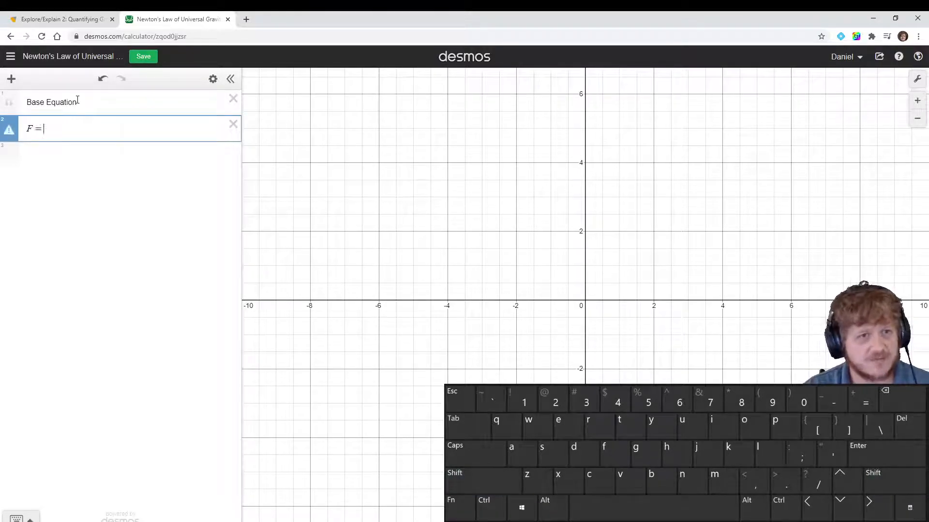
{"action": "type", "text": "G"}
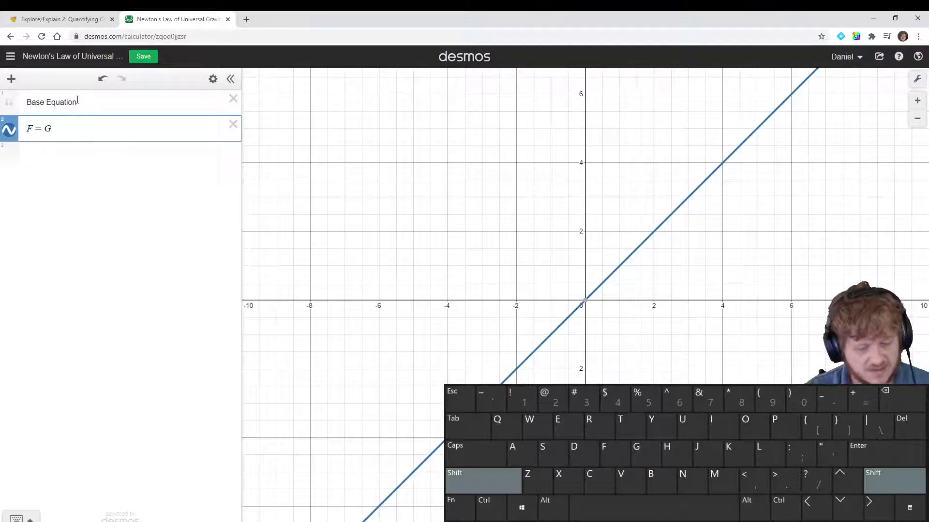
{"action": "type", "text": "*"}
{"action": "key", "text": "BackSpace"}
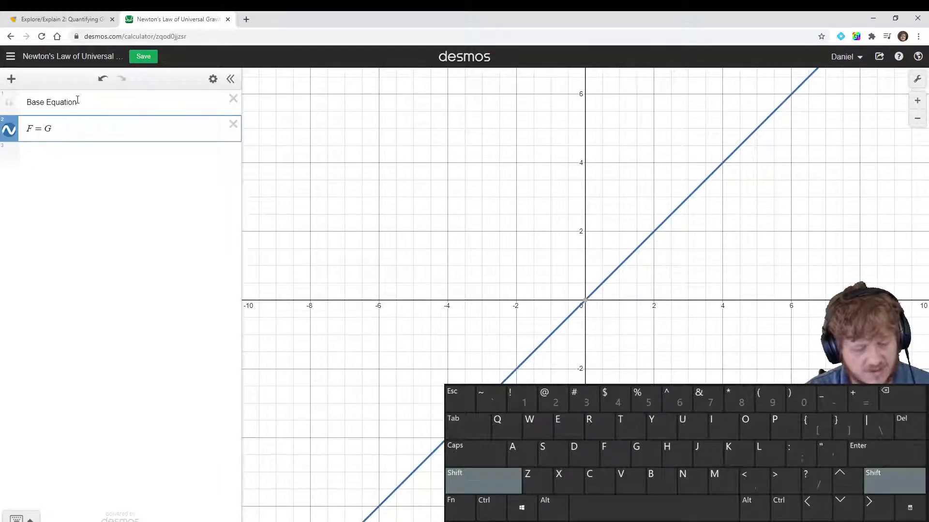
{"action": "type", "text": "M_"}
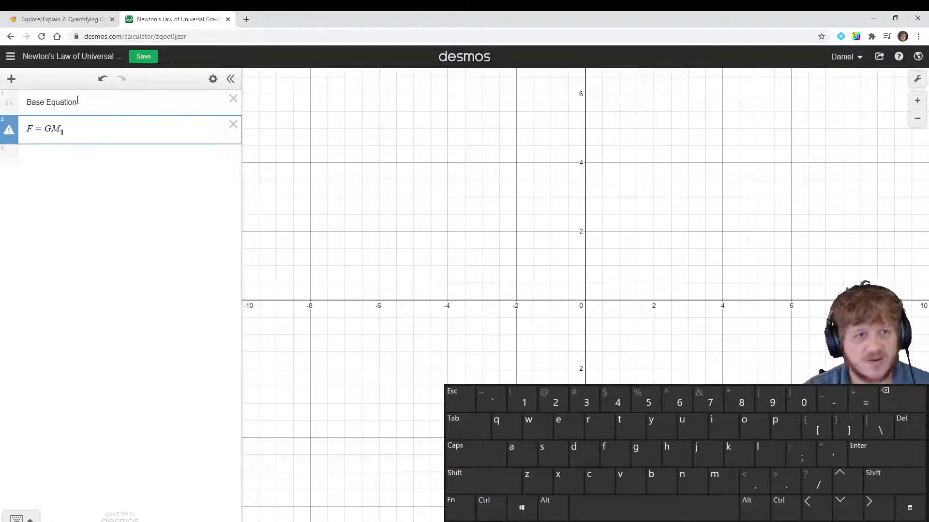
{"action": "type", "text": "1"}
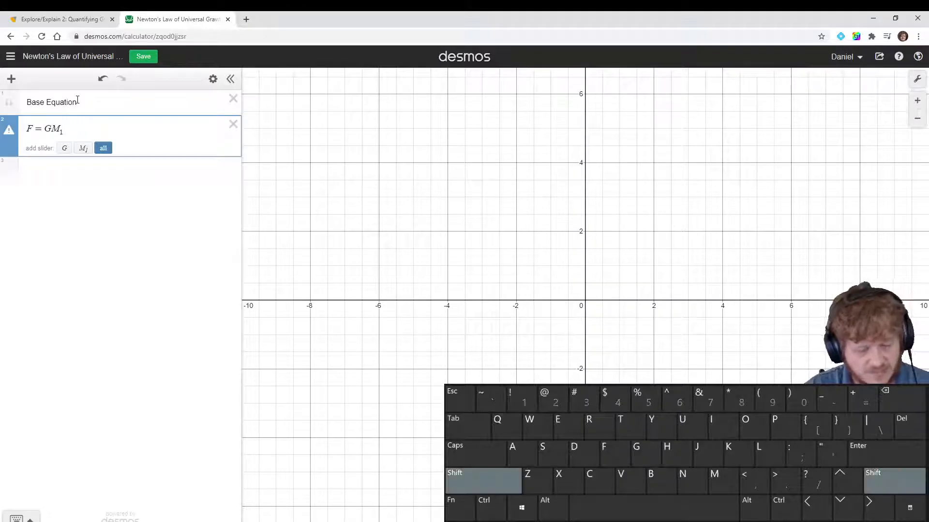
{"action": "type", "text": "M"}
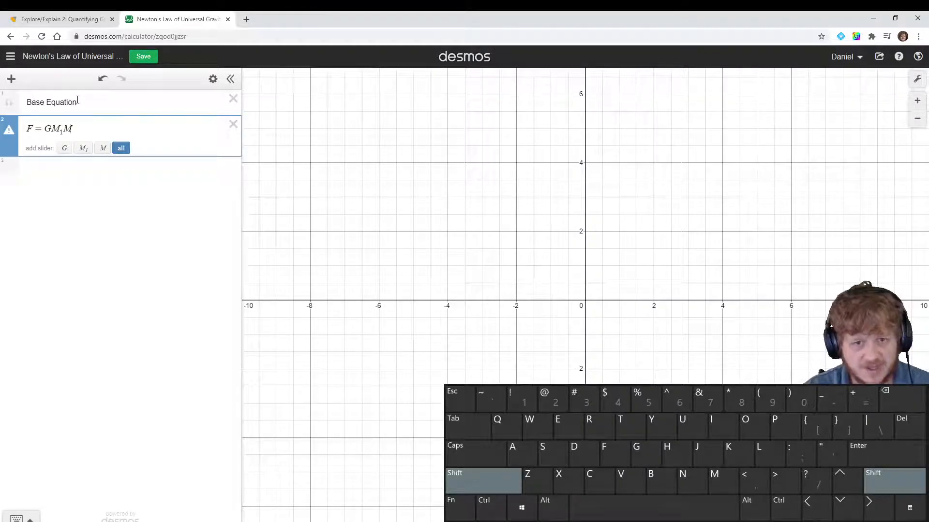
{"action": "type", "text": "_"}
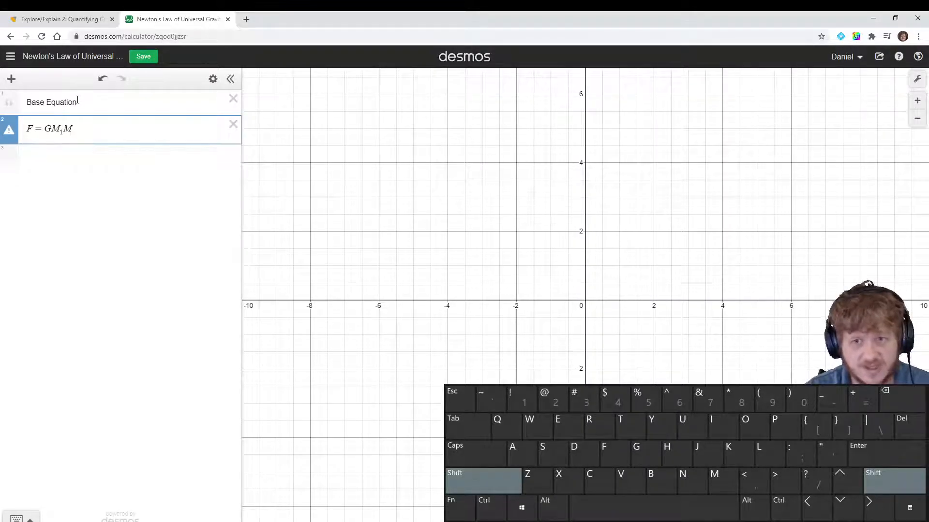
{"action": "type", "text": "2"}
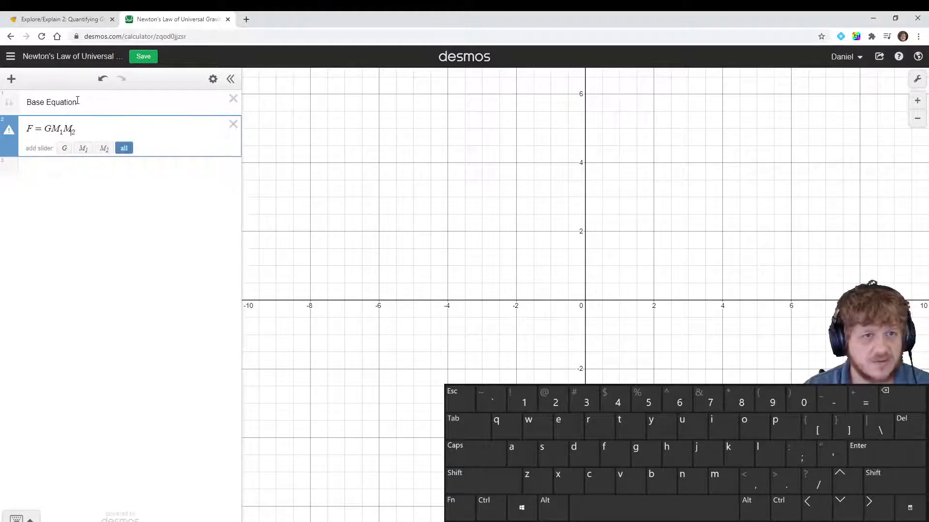
{"action": "key", "text": "shift+Right"}
{"action": "key", "text": "shift+Right"}
{"action": "key", "text": "shift+Right"}
{"action": "key", "text": "shift+Right"}
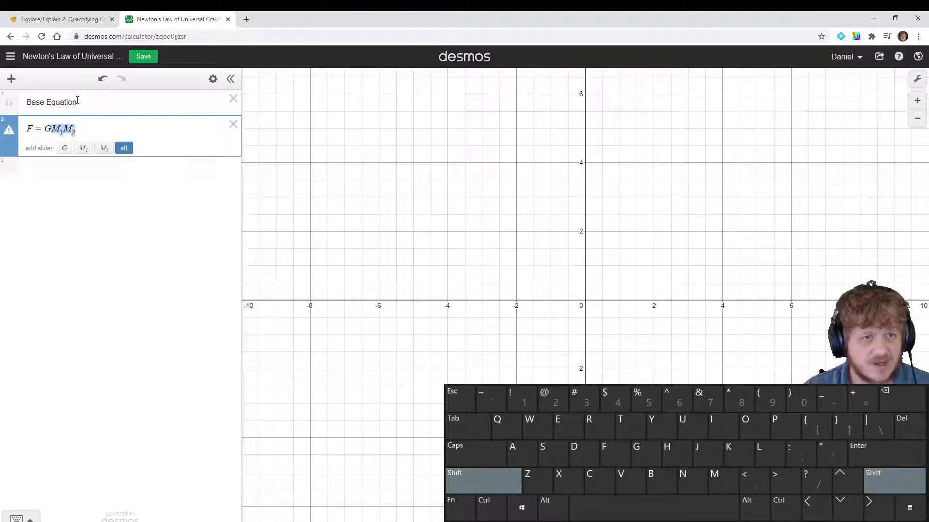
{"action": "type", "text": "/"}
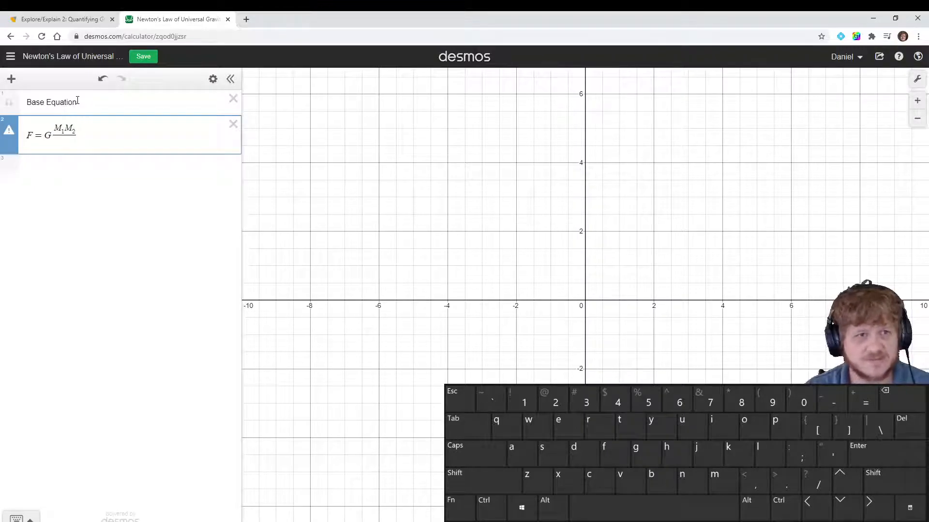
{"action": "type", "text": "r"}
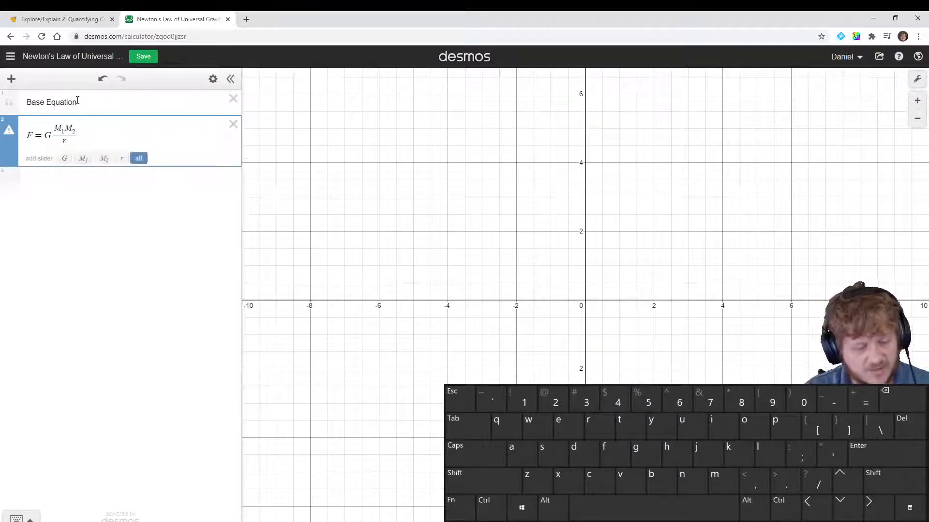
{"action": "type", "text": "^"}
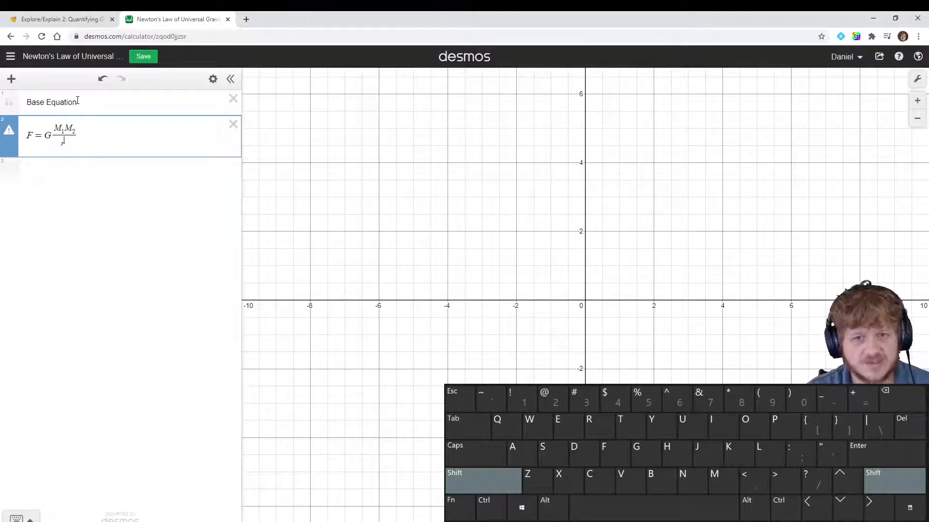
{"action": "type", "text": "2"}
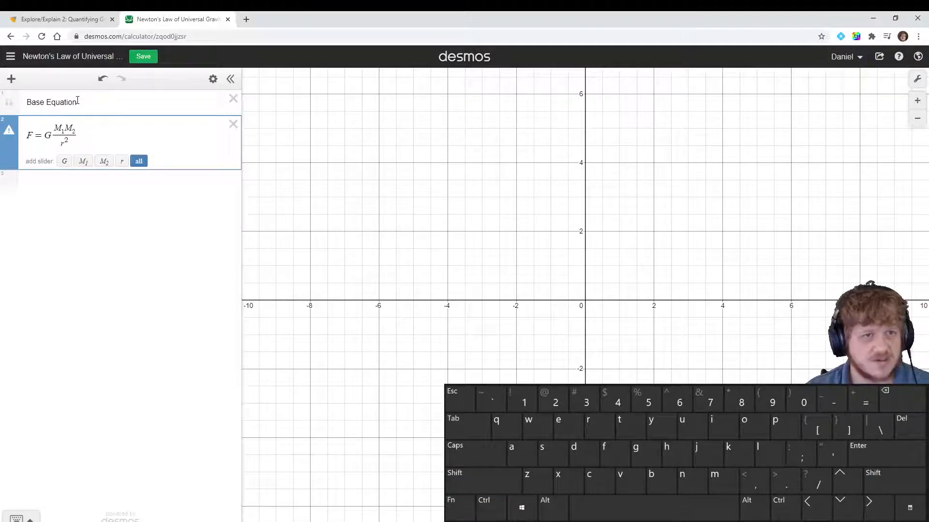
{"action": "key", "text": "Delete"}
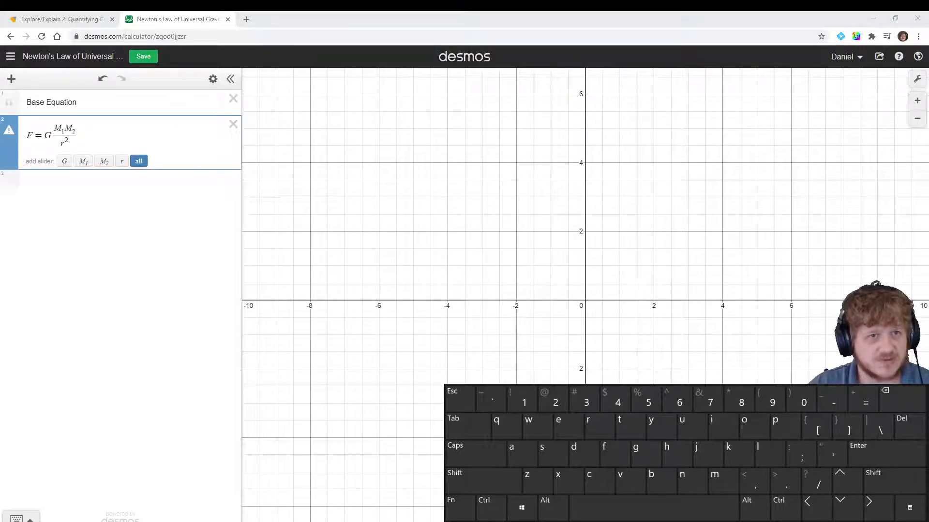
{"action": "left_click", "coordinate": [139, 161]}
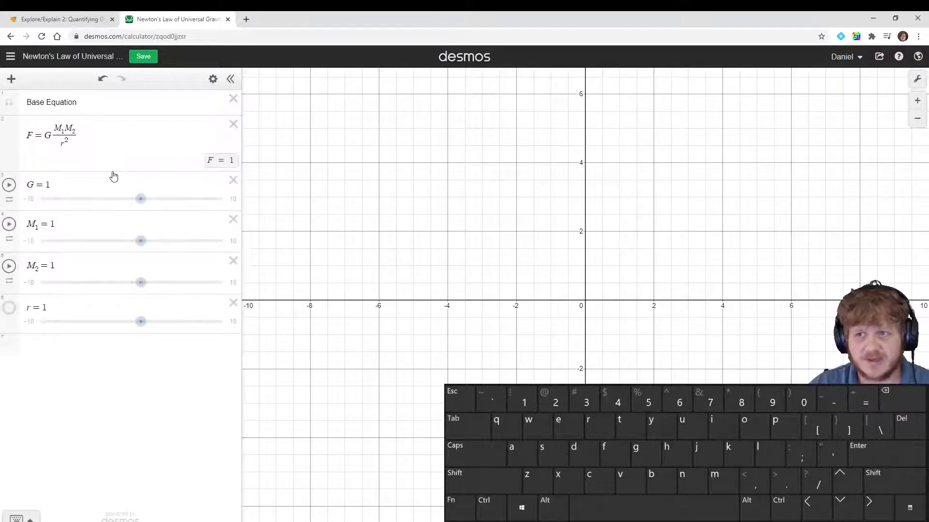
Redefine G as 6.673·10^-11, checking the constant in the textbook example
{"action": "left_click", "coordinate": [30, 199]}
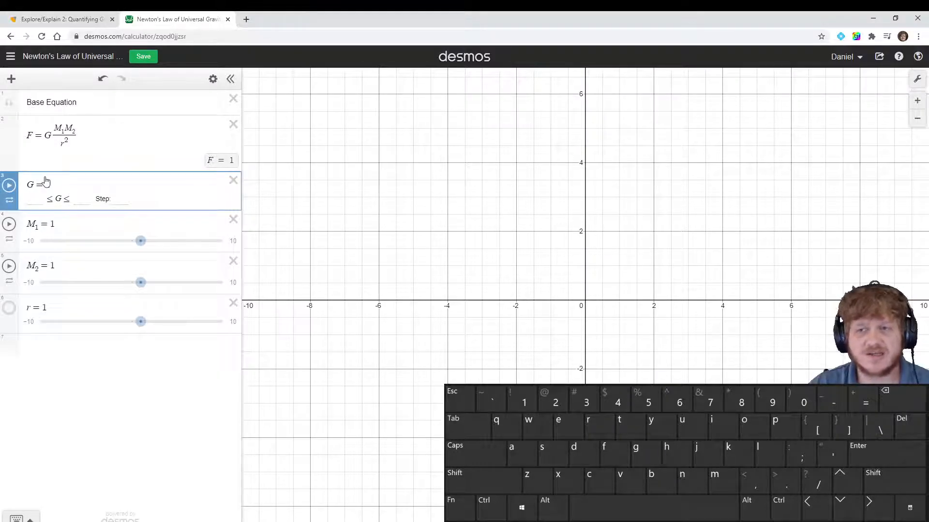
{"action": "left_click", "coordinate": [56, 20]}
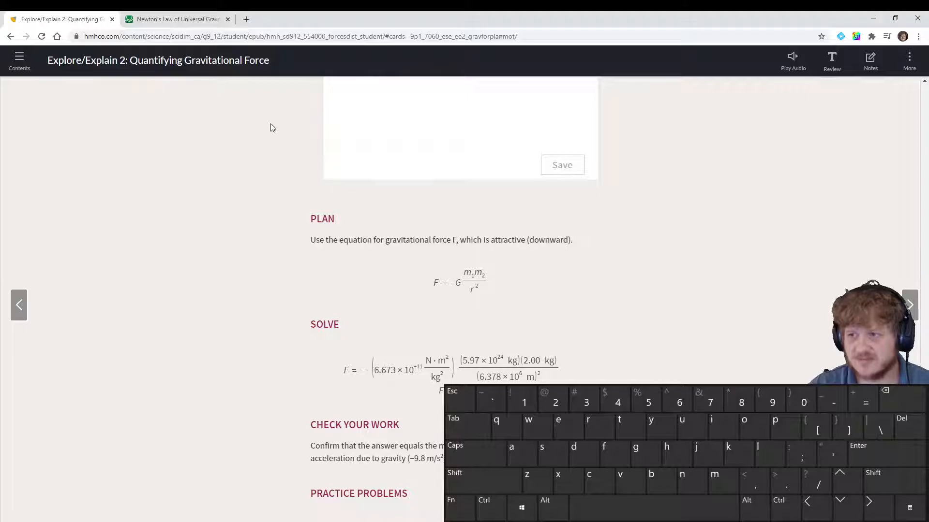
{"action": "left_click", "coordinate": [155, 20]}
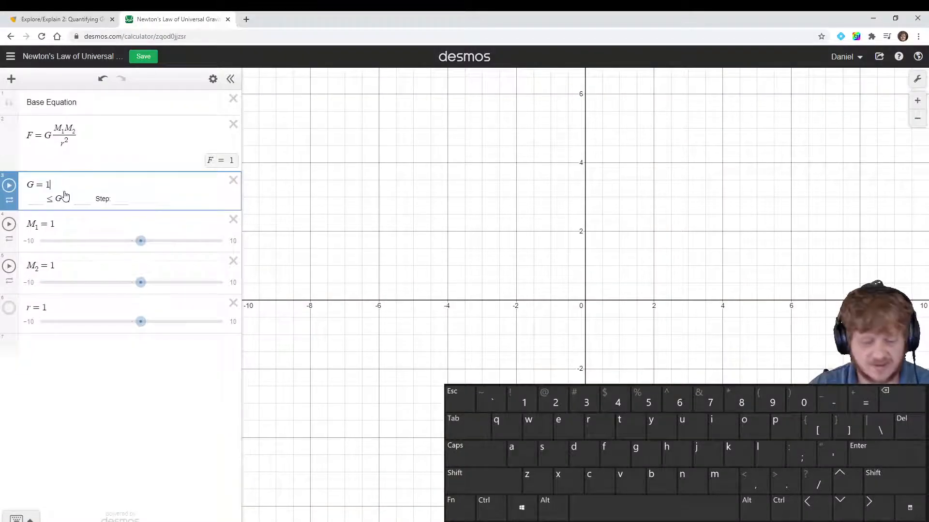
{"action": "key", "text": "BackSpace"}
{"action": "type", "text": "6.6"}
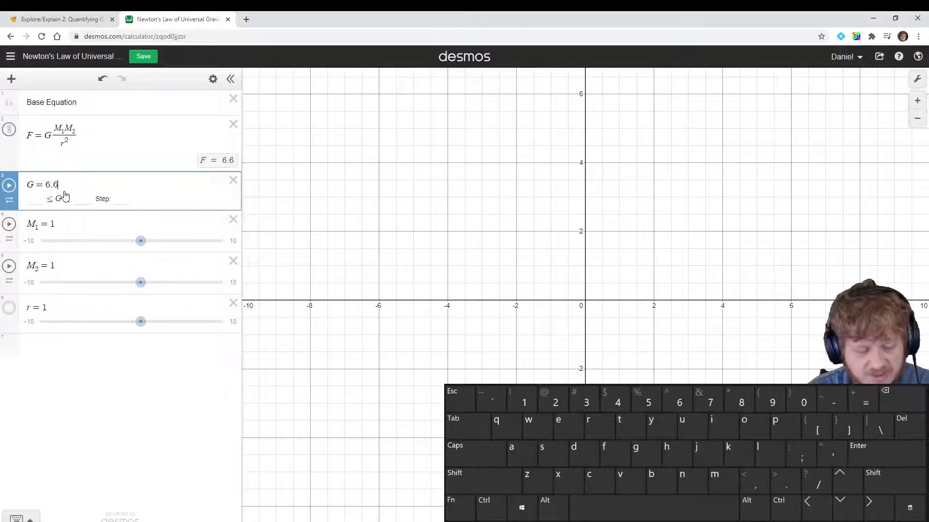
{"action": "type", "text": "73"}
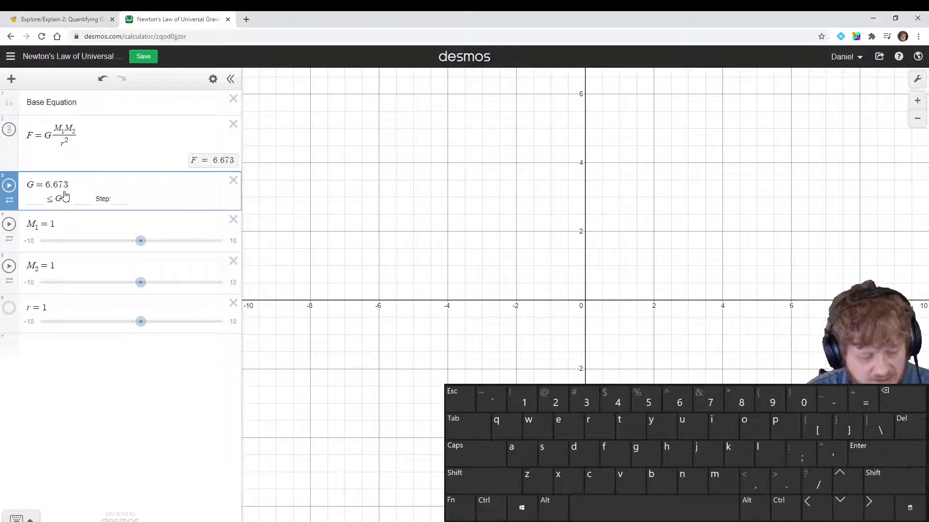
{"action": "type", "text": "*10^"}
{"action": "type", "text": "-11"}
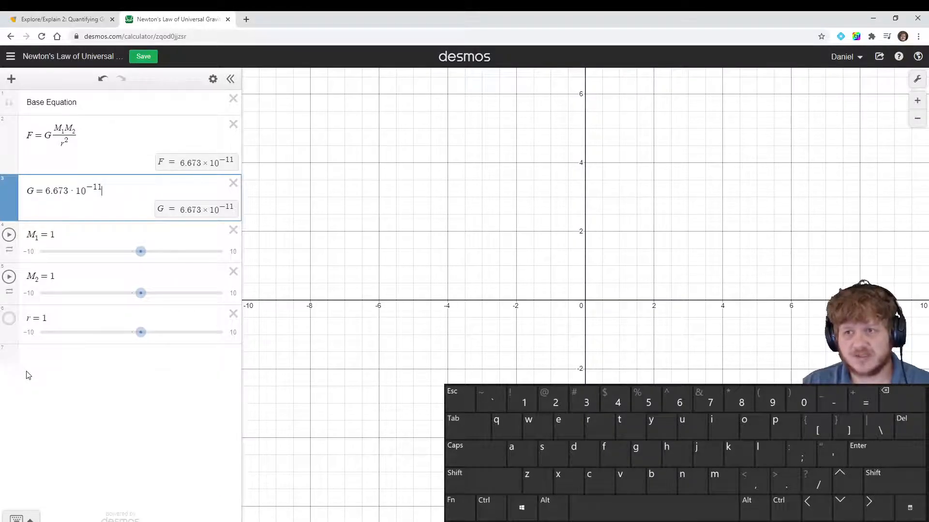
Add a new expression defining F as 1 below the existing sliders
{"action": "left_click", "coordinate": [35, 350]}
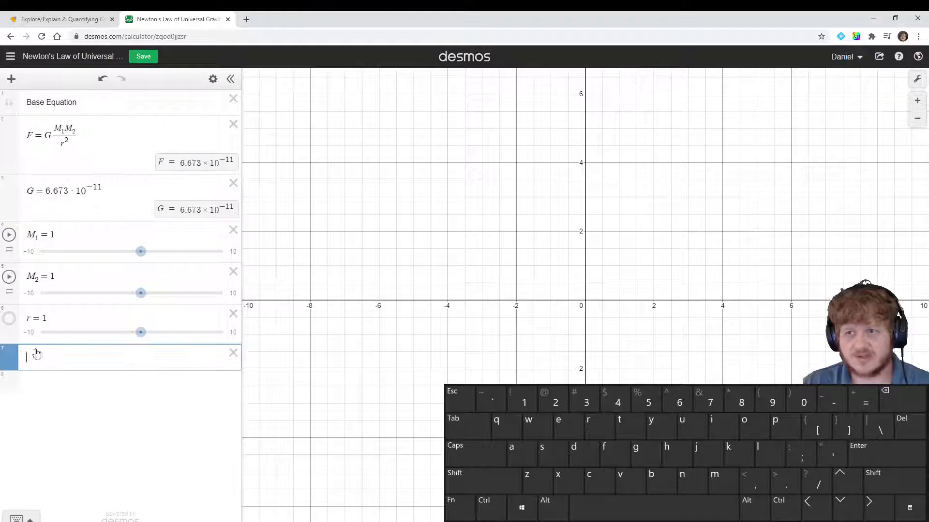
{"action": "type", "text": "F="}
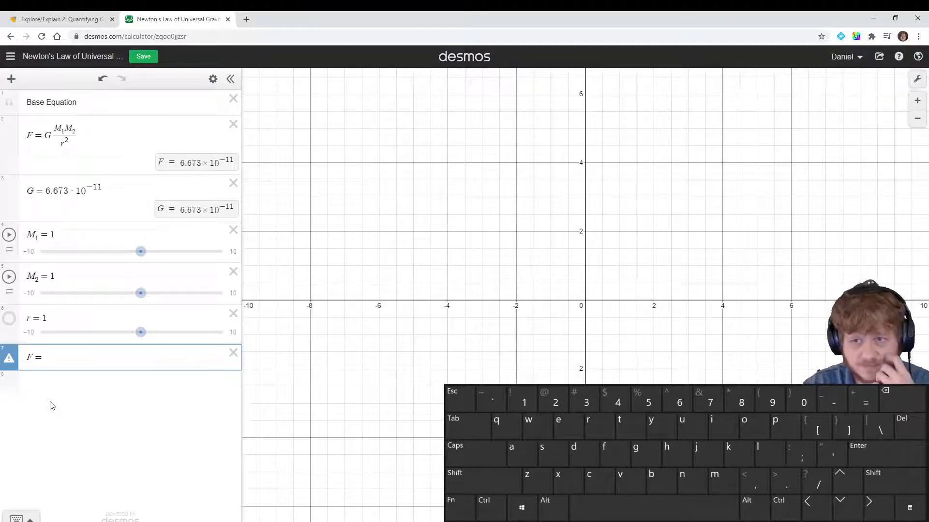
{"action": "type", "text": "1"}
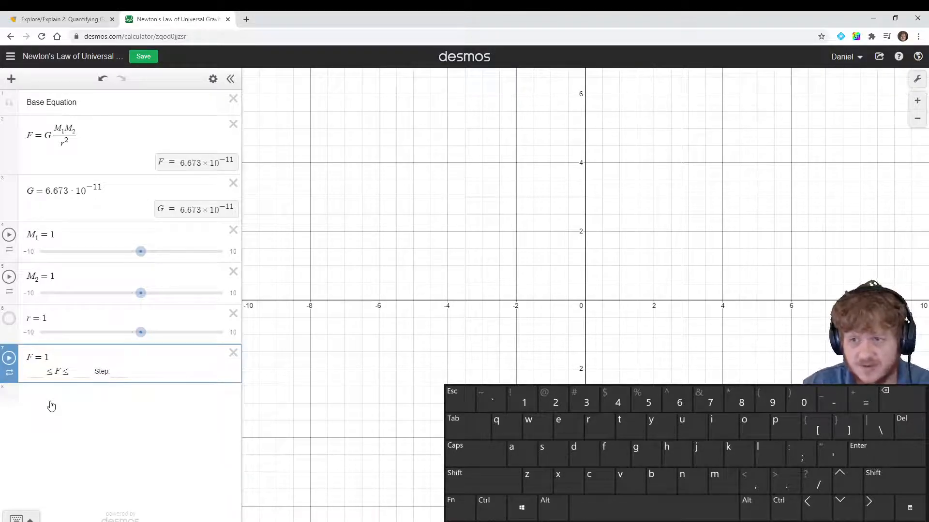
{"action": "key", "text": "Return"}
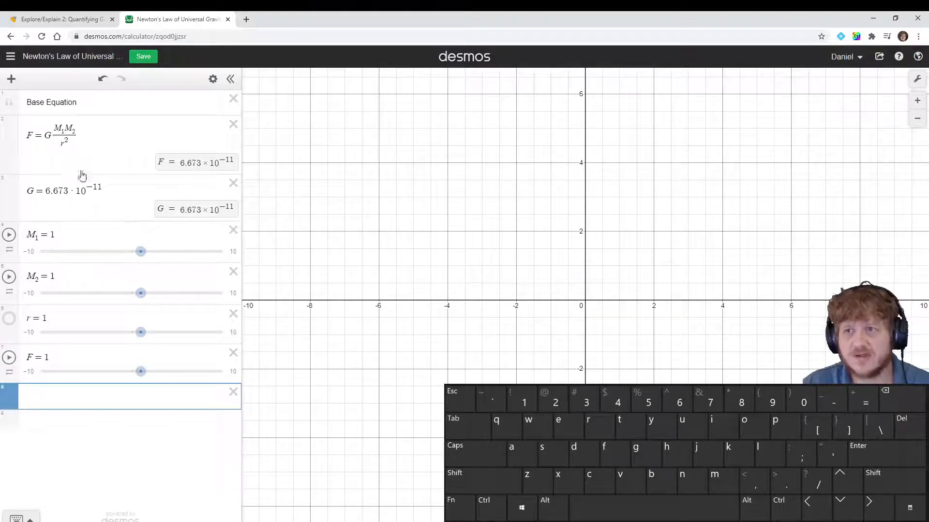
{"action": "left_click", "coordinate": [87, 141]}
{"action": "left_click_drag", "start_coordinate": [87, 141], "coordinate": [41, 136]}
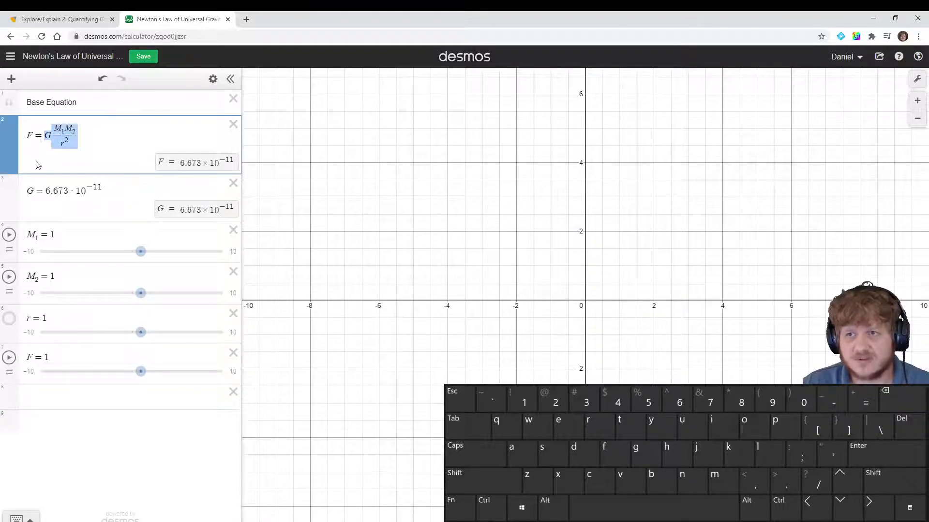
{"action": "left_click", "coordinate": [103, 141]}
{"action": "left_click", "coordinate": [43, 395]}
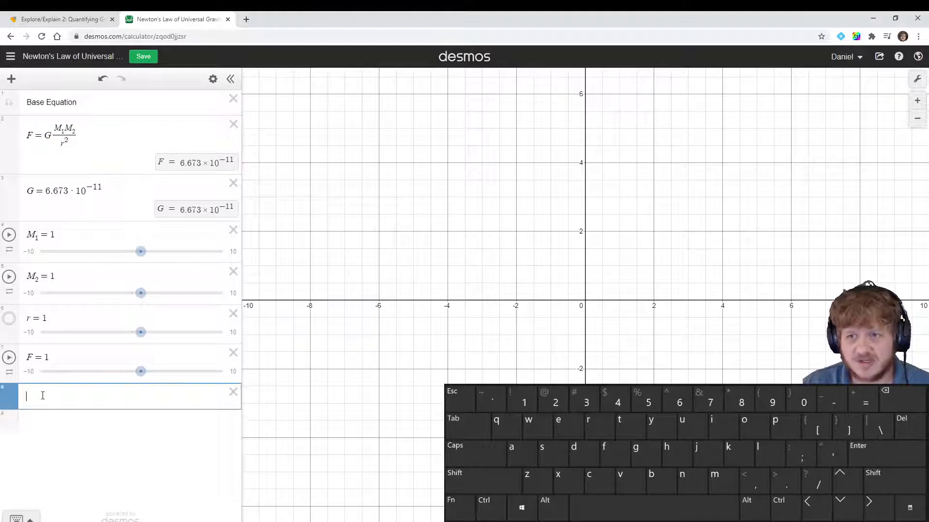
Add a folder titled Solve for F at the end of the expression list
{"action": "left_click", "coordinate": [11, 79]}
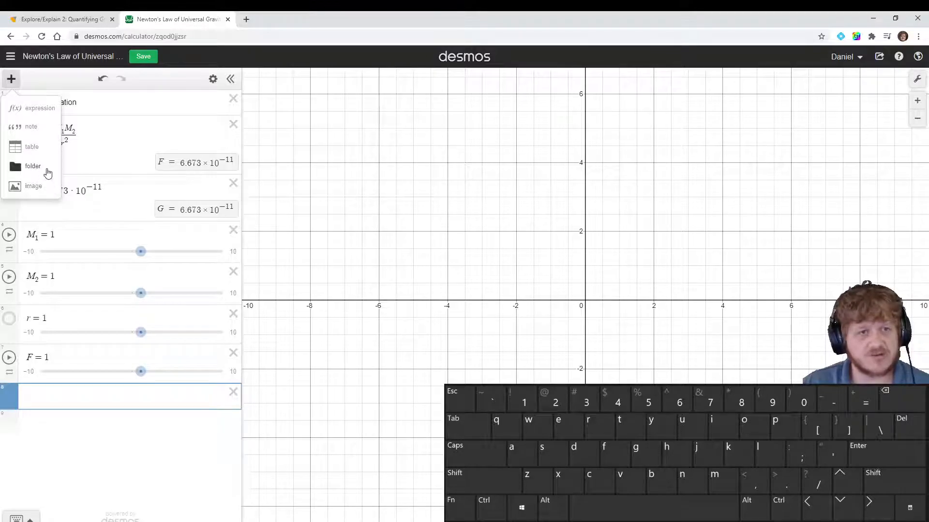
{"action": "left_click", "coordinate": [47, 170]}
{"action": "type", "text": "Solve"}
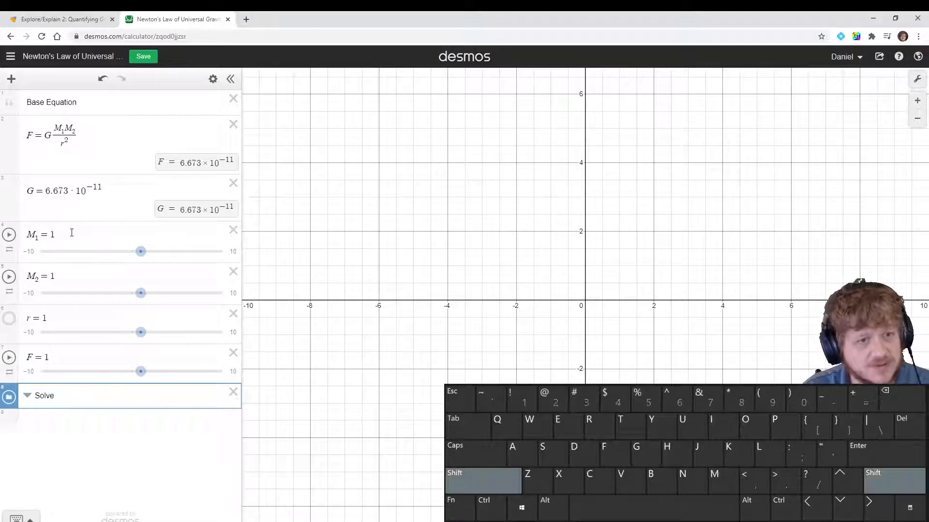
{"action": "type", "text": " fo"}
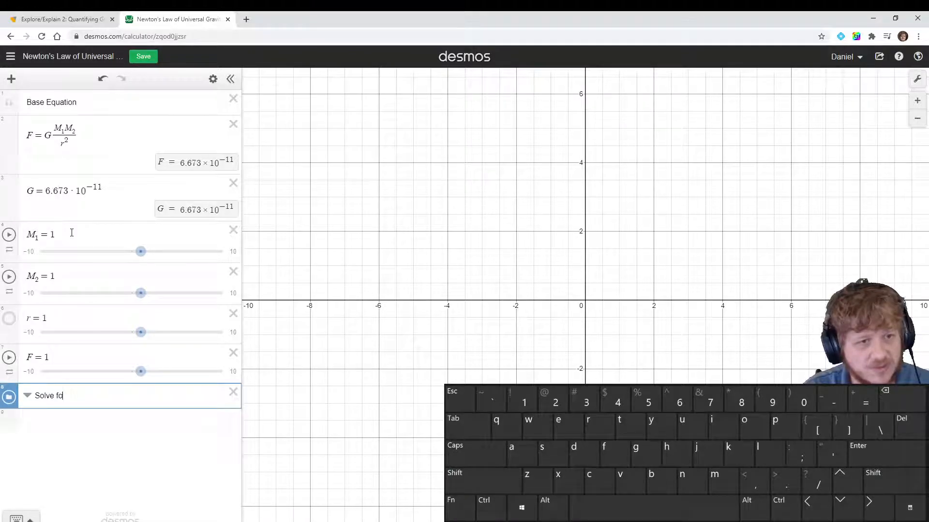
{"action": "type", "text": "r F"}
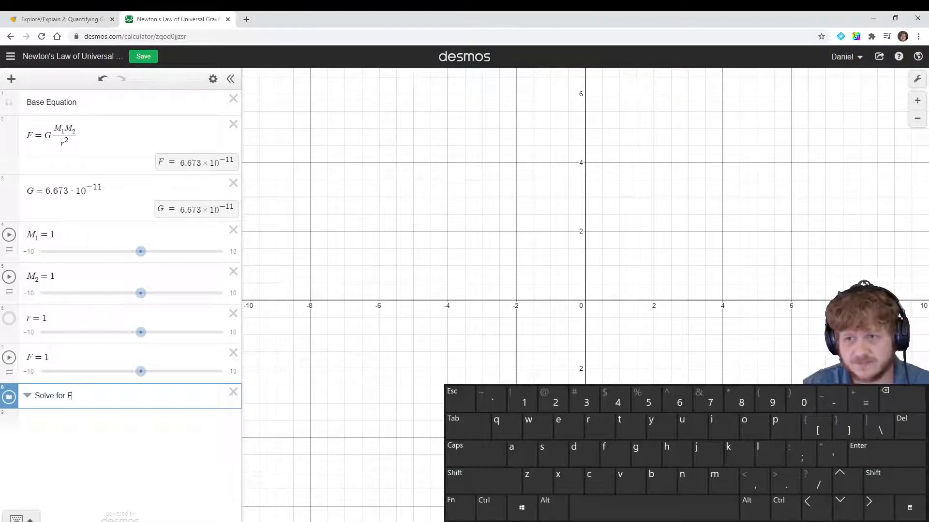
Copy the right side of the base equation, G M_1 M_2 / r^2, into a new expression inside the Solve for F folder
{"action": "left_click", "coordinate": [90, 423]}
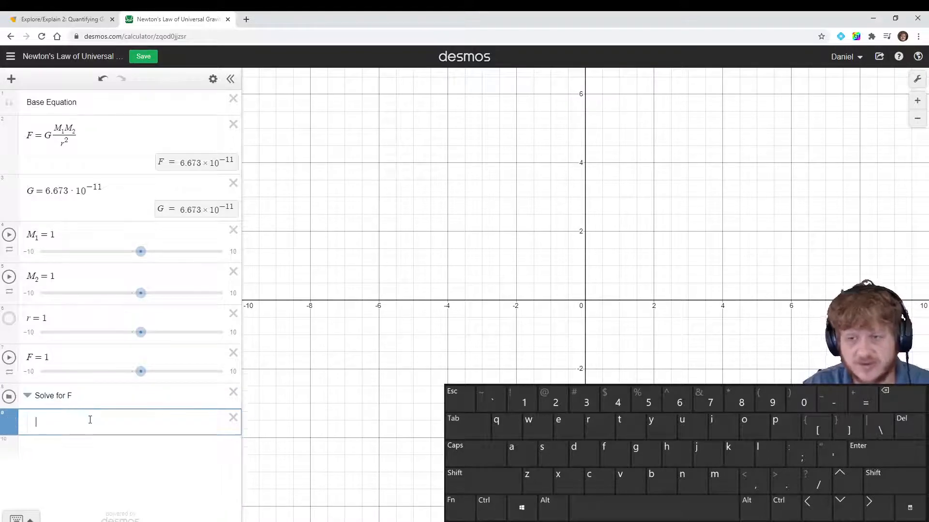
{"action": "left_click_drag", "start_coordinate": [86, 141], "coordinate": [47, 140]}
{"action": "key", "text": "ctrl+c"}
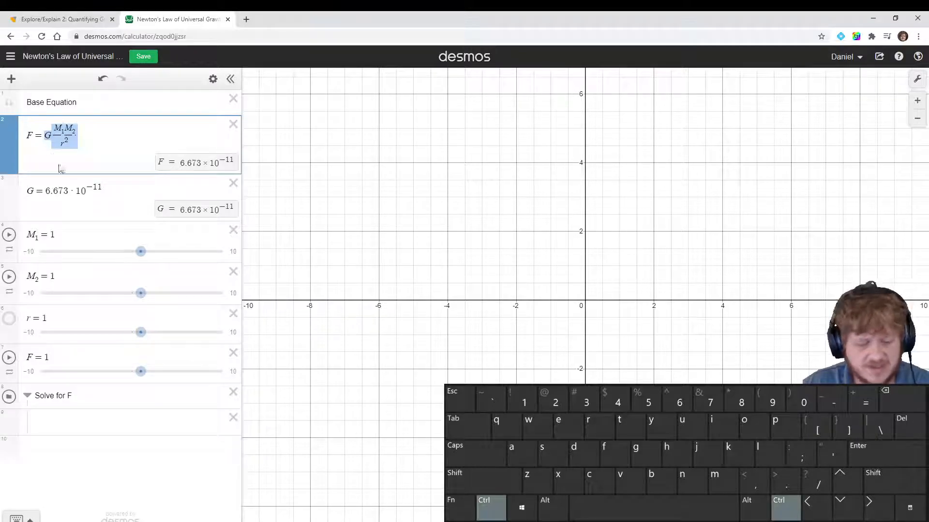
{"action": "left_click", "coordinate": [49, 428]}
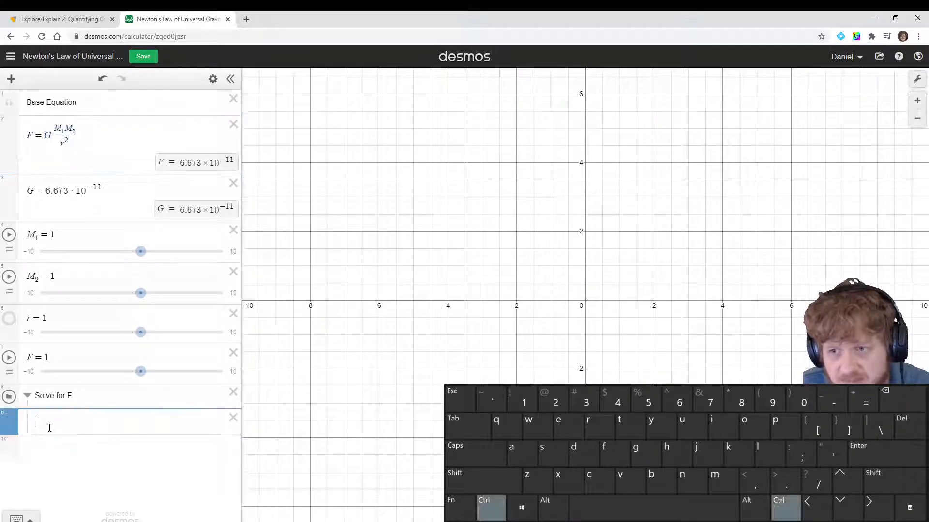
{"action": "key", "text": "ctrl+v"}
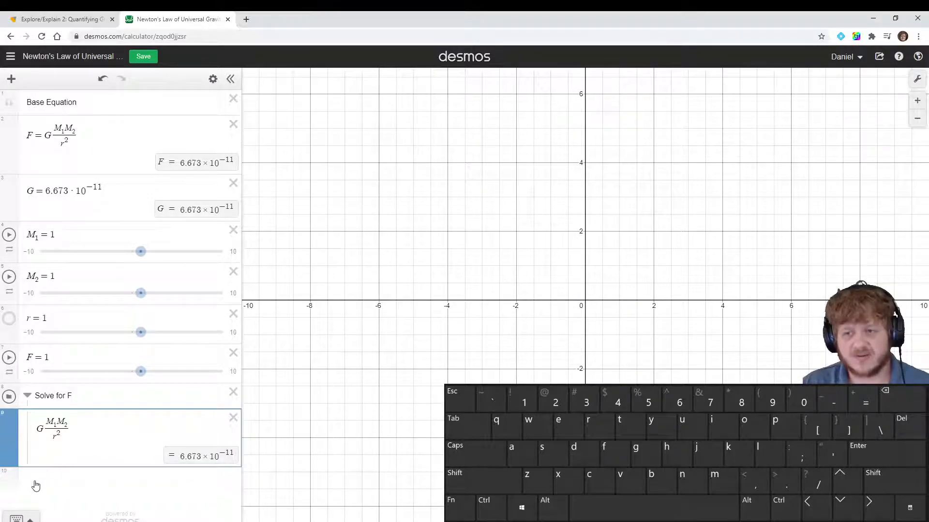
Add a second folder titled Solve for M1 below the first folder
{"action": "left_click", "coordinate": [34, 478]}
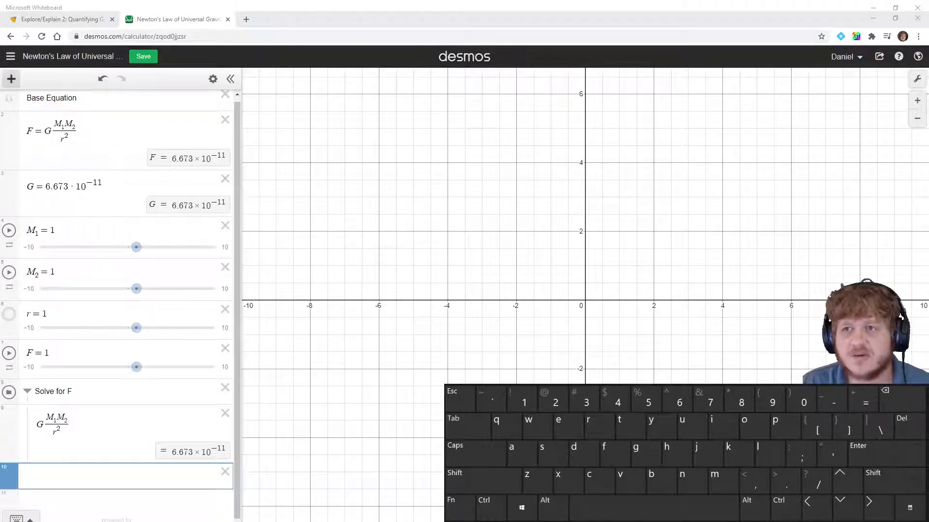
{"action": "left_click", "coordinate": [11, 79]}
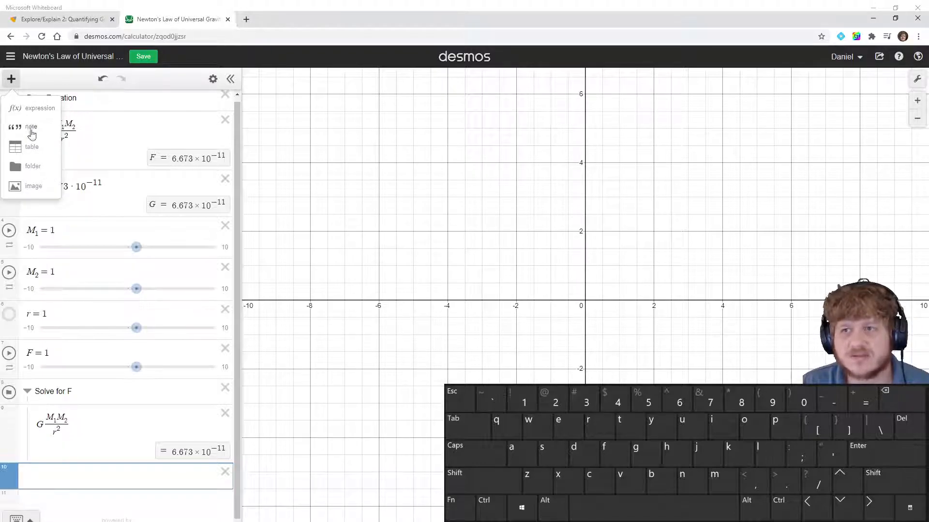
{"action": "left_click", "coordinate": [32, 166]}
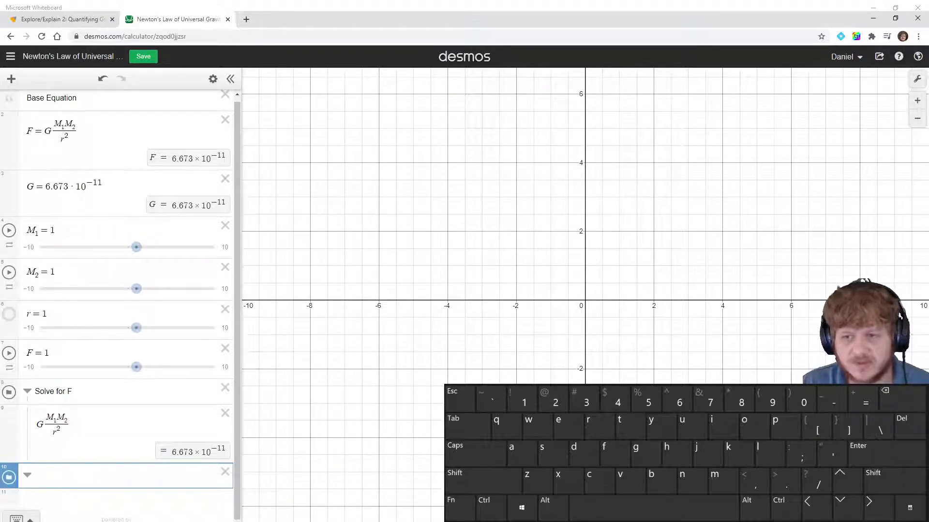
{"action": "key", "text": "shift"}
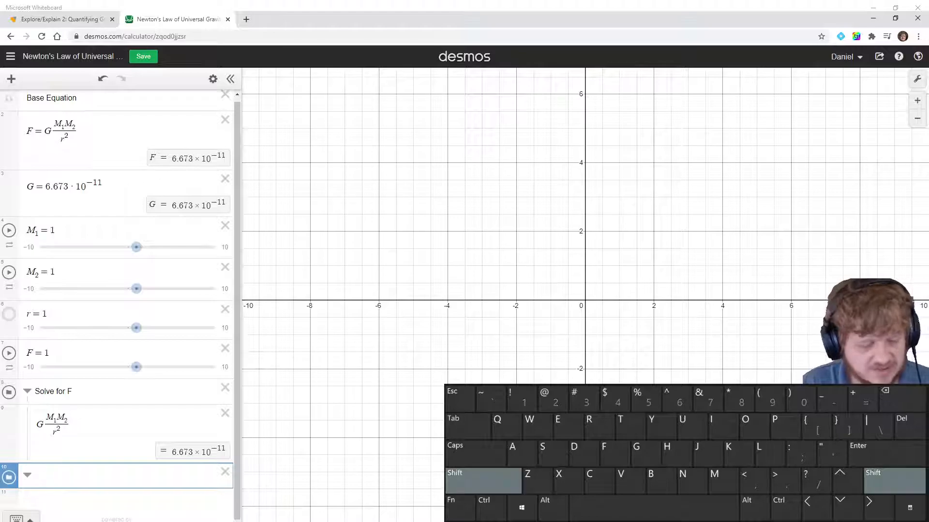
{"action": "type", "text": "Solve"}
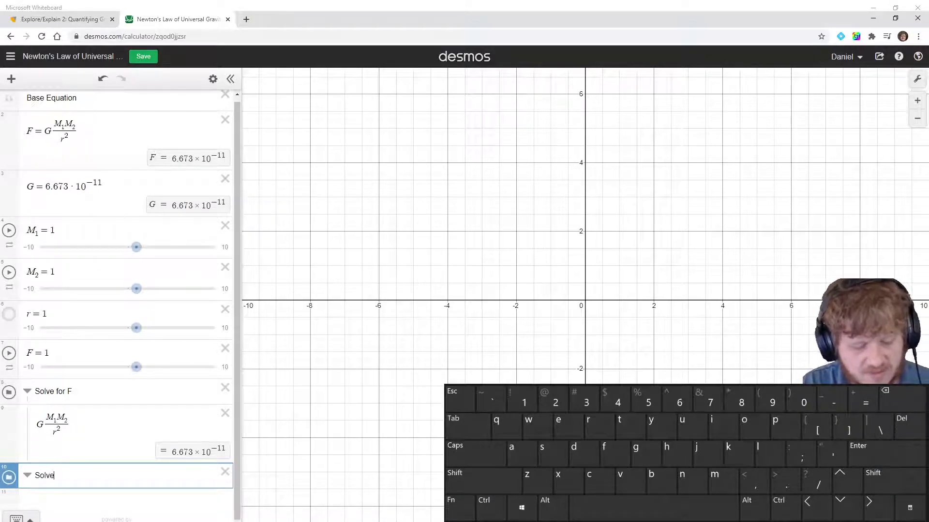
{"action": "type", "text": " for M1"}
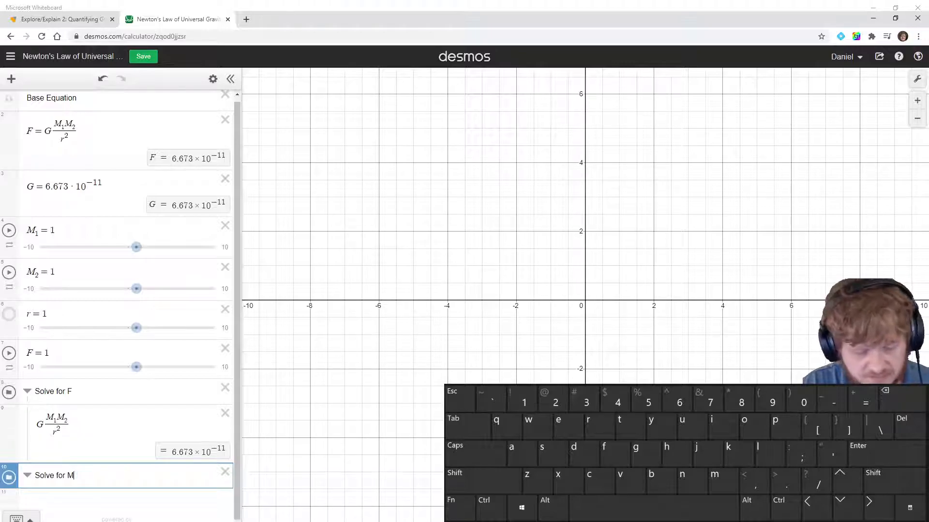
{"action": "key", "text": "shift"}
{"action": "type", "text": "_1 = "}
{"action": "type", "text": "1"}
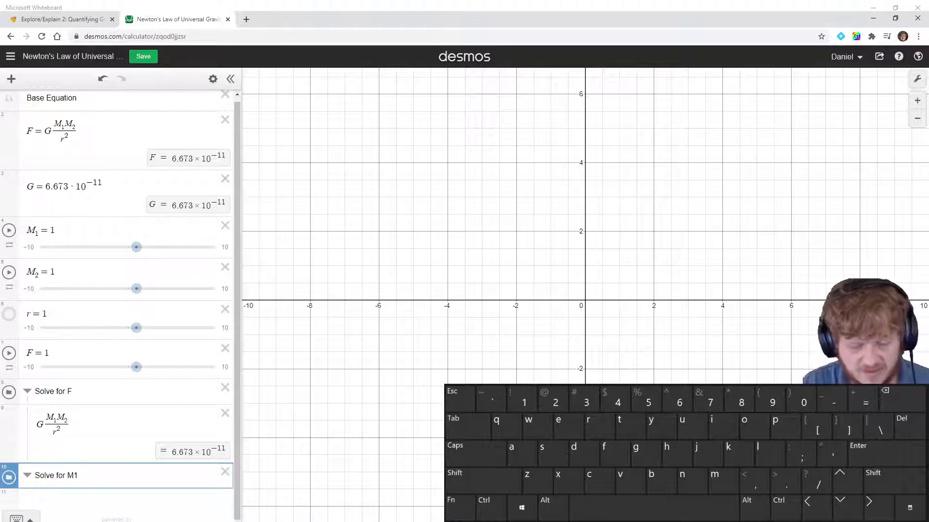
{"action": "key", "text": "Return"}
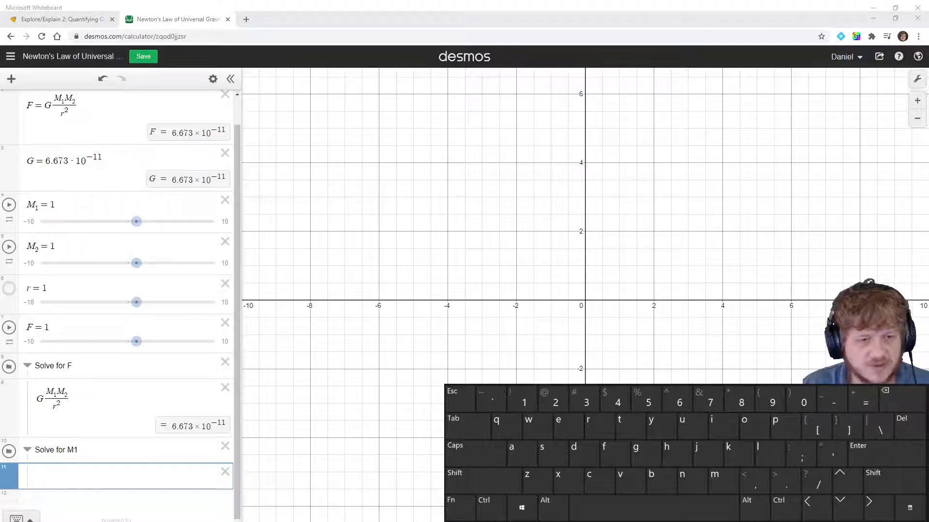
Switch to Microsoft Whiteboard and draw a blue box around M1 in the handwritten equation
{"action": "key", "text": "alt+Tab"}
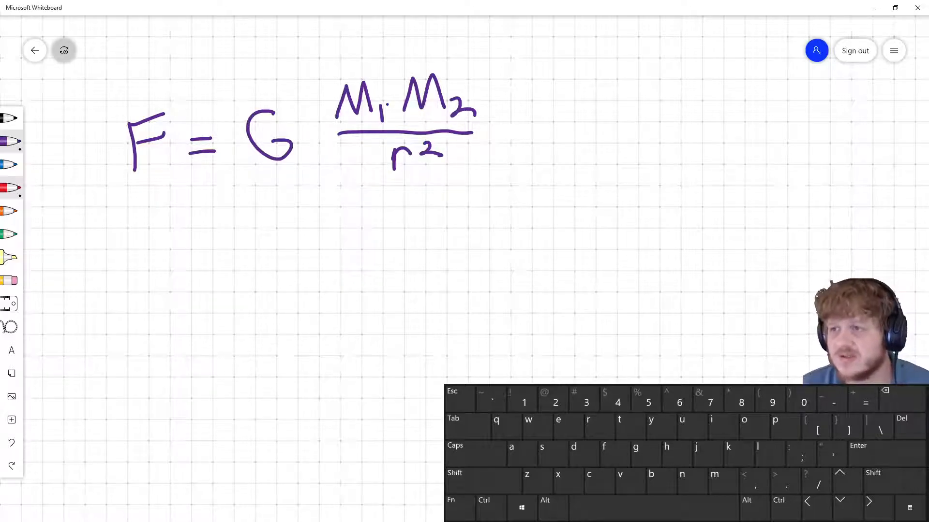
{"action": "left_click", "coordinate": [12, 166]}
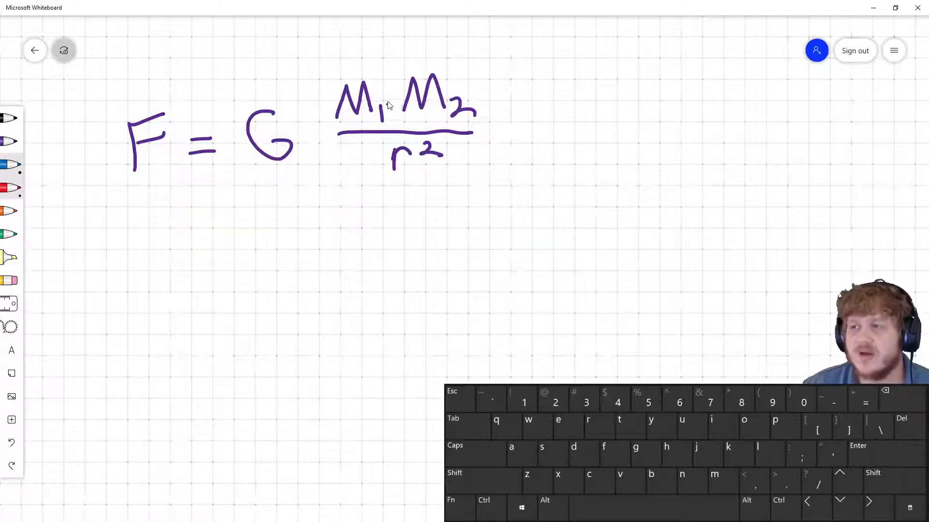
{"action": "mouse_move", "coordinate": [325, 77]}
{"action": "left_mouse_down"}
{"action": "mouse_move", "coordinate": [369, 70]}
{"action": "mouse_move", "coordinate": [392, 86]}
{"action": "mouse_move", "coordinate": [395, 127]}
{"action": "mouse_move", "coordinate": [324, 127]}
{"action": "mouse_move", "coordinate": [333, 75]}
{"action": "left_mouse_up"}
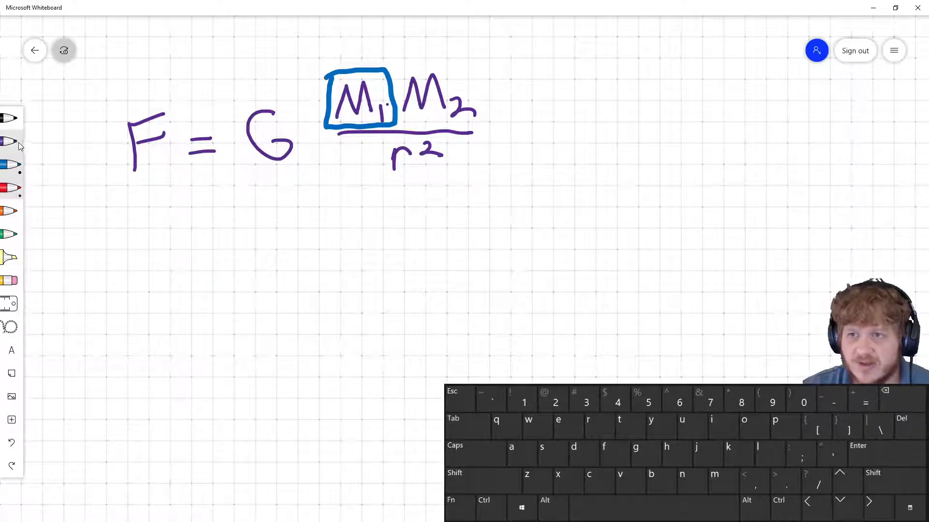
Write ÷ G beneath both sides of the equation in blue
{"action": "left_click", "coordinate": [10, 165]}
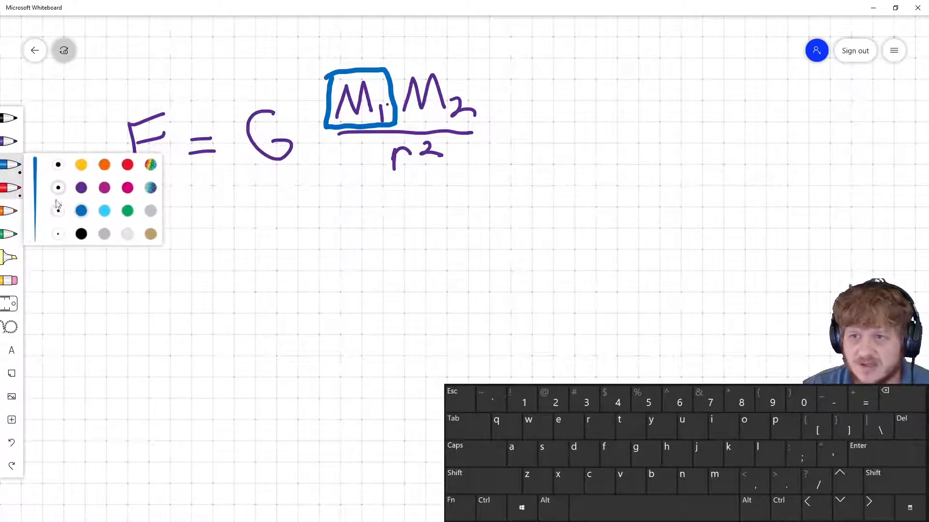
{"action": "left_click", "coordinate": [58, 210]}
{"action": "left_click_drag", "start_coordinate": [111, 207], "coordinate": [160, 213]}
{"action": "left_click", "coordinate": [121, 197]}
{"action": "left_click", "coordinate": [120, 217]}
{"action": "left_click", "coordinate": [293, 193]}
{"action": "mouse_move", "coordinate": [283, 206]}
{"action": "left_mouse_down"}
{"action": "mouse_move", "coordinate": [304, 204]}
{"action": "mouse_move", "coordinate": [321, 223]}
{"action": "mouse_move", "coordinate": [344, 216]}
{"action": "mouse_move", "coordinate": [335, 220]}
{"action": "left_mouse_up"}
{"action": "left_click", "coordinate": [291, 222]}
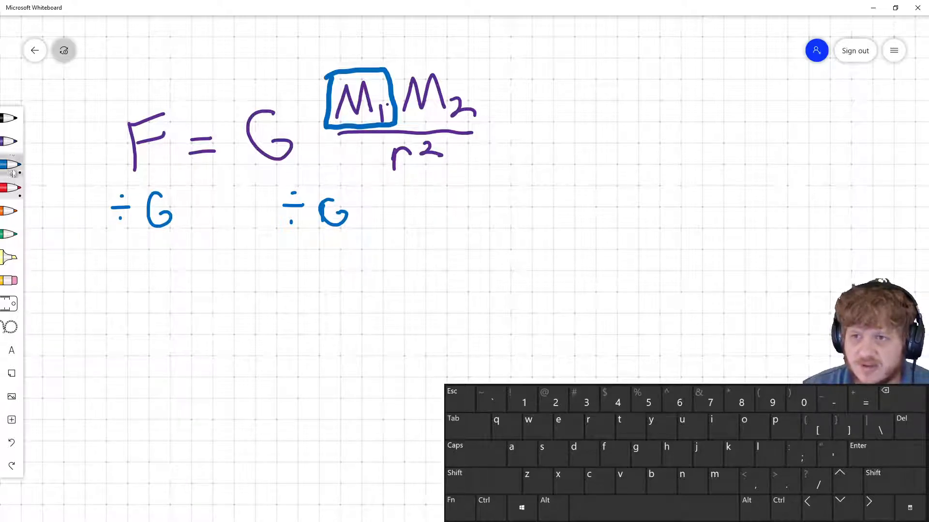
Write the resulting equation F/G = M1M2/r² in purple below
{"action": "left_click", "coordinate": [9, 141]}
{"action": "mouse_move", "coordinate": [148, 306]}
{"action": "left_mouse_down"}
{"action": "mouse_move", "coordinate": [185, 281]}
{"action": "mouse_move", "coordinate": [175, 291]}
{"action": "mouse_move", "coordinate": [179, 316]}
{"action": "mouse_move", "coordinate": [155, 358]}
{"action": "mouse_move", "coordinate": [164, 349]}
{"action": "left_mouse_up"}
{"action": "mouse_move", "coordinate": [220, 305]}
{"action": "left_mouse_down"}
{"action": "mouse_move", "coordinate": [243, 303]}
{"action": "mouse_move", "coordinate": [245, 321]}
{"action": "mouse_move", "coordinate": [290, 291]}
{"action": "mouse_move", "coordinate": [330, 319]}
{"action": "mouse_move", "coordinate": [351, 278]}
{"action": "mouse_move", "coordinate": [375, 307]}
{"action": "mouse_move", "coordinate": [398, 311]}
{"action": "left_mouse_up"}
{"action": "left_click_drag", "start_coordinate": [283, 333], "coordinate": [386, 325]}
{"action": "left_click_drag", "start_coordinate": [327, 343], "coordinate": [344, 344]}
{"action": "left_click_drag", "start_coordinate": [350, 336], "coordinate": [375, 341]}
Write × r² beneath both sides of the new equation in blue
{"action": "left_click", "coordinate": [7, 165]}
{"action": "mouse_move", "coordinate": [130, 396]}
{"action": "left_mouse_down"}
{"action": "mouse_move", "coordinate": [146, 410]}
{"action": "mouse_move", "coordinate": [129, 413]}
{"action": "mouse_move", "coordinate": [168, 416]}
{"action": "mouse_move", "coordinate": [184, 394]}
{"action": "mouse_move", "coordinate": [214, 398]}
{"action": "left_mouse_up"}
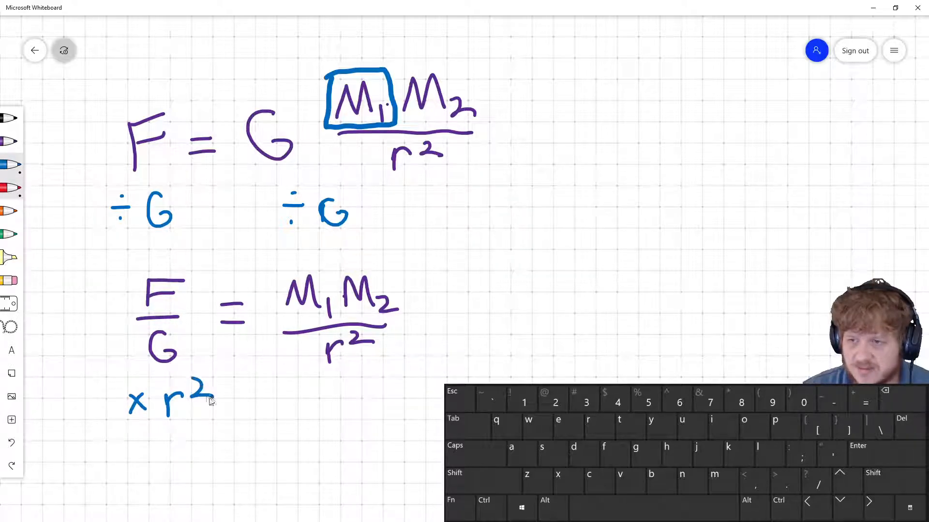
{"action": "mouse_move", "coordinate": [296, 390]}
{"action": "left_mouse_down"}
{"action": "mouse_move", "coordinate": [310, 408]}
{"action": "mouse_move", "coordinate": [294, 411]}
{"action": "mouse_move", "coordinate": [330, 412]}
{"action": "mouse_move", "coordinate": [348, 391]}
{"action": "mouse_move", "coordinate": [389, 399]}
{"action": "left_mouse_up"}
Write the resulting equation Fr²/G = M1M2 in purple below
{"action": "left_click", "coordinate": [12, 144]}
{"action": "mouse_move", "coordinate": [139, 482]}
{"action": "left_mouse_down"}
{"action": "mouse_move", "coordinate": [138, 468]}
{"action": "mouse_move", "coordinate": [159, 458]}
{"action": "mouse_move", "coordinate": [172, 481]}
{"action": "mouse_move", "coordinate": [186, 468]}
{"action": "left_mouse_up"}
{"action": "left_click_drag", "start_coordinate": [196, 456], "coordinate": [212, 468]}
{"action": "mouse_move", "coordinate": [126, 490]}
{"action": "left_mouse_down"}
{"action": "mouse_move", "coordinate": [208, 494]}
{"action": "mouse_move", "coordinate": [153, 516]}
{"action": "mouse_move", "coordinate": [167, 512]}
{"action": "left_mouse_up"}
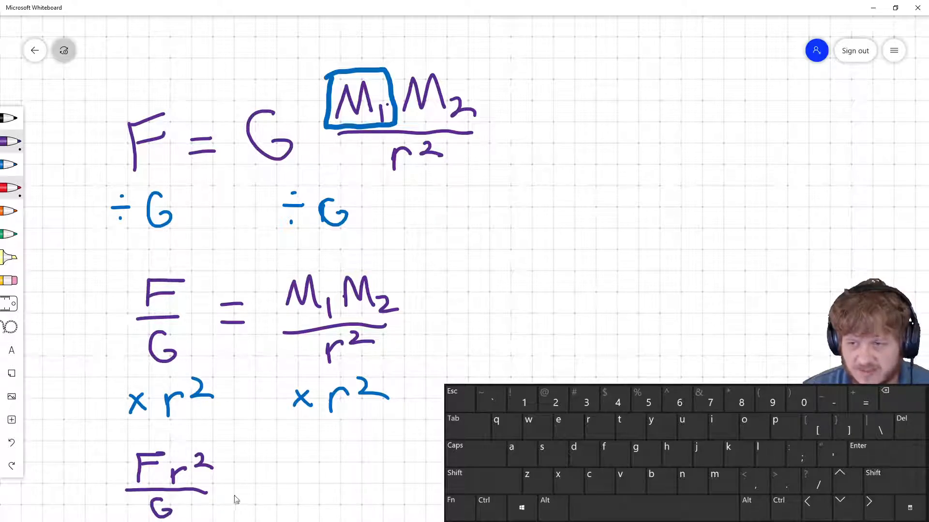
{"action": "mouse_move", "coordinate": [242, 476]}
{"action": "left_mouse_down"}
{"action": "mouse_move", "coordinate": [267, 475]}
{"action": "mouse_move", "coordinate": [269, 487]}
{"action": "mouse_move", "coordinate": [337, 479]}
{"action": "mouse_move", "coordinate": [346, 495]}
{"action": "left_mouse_up"}
{"action": "mouse_move", "coordinate": [369, 483]}
{"action": "left_mouse_down"}
{"action": "mouse_move", "coordinate": [371, 473]}
{"action": "mouse_move", "coordinate": [439, 483]}
{"action": "left_mouse_up"}
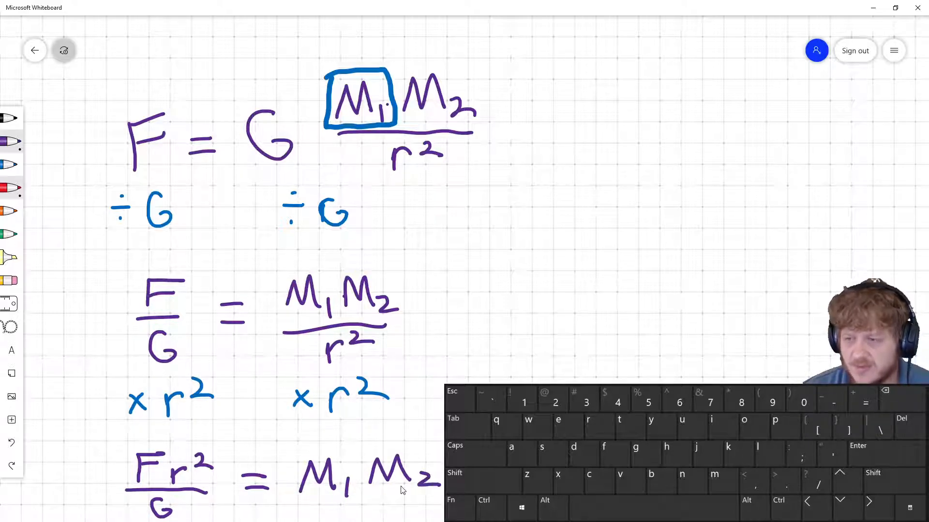
Write ÷ M2 beneath both sides of Fr²/G = M1M2 in blue
{"action": "scroll", "coordinate": [265, 321], "scroll_direction": "down", "scroll_amount": 3}
{"action": "left_click_drag", "start_coordinate": [276, 313], "coordinate": [309, 297]}
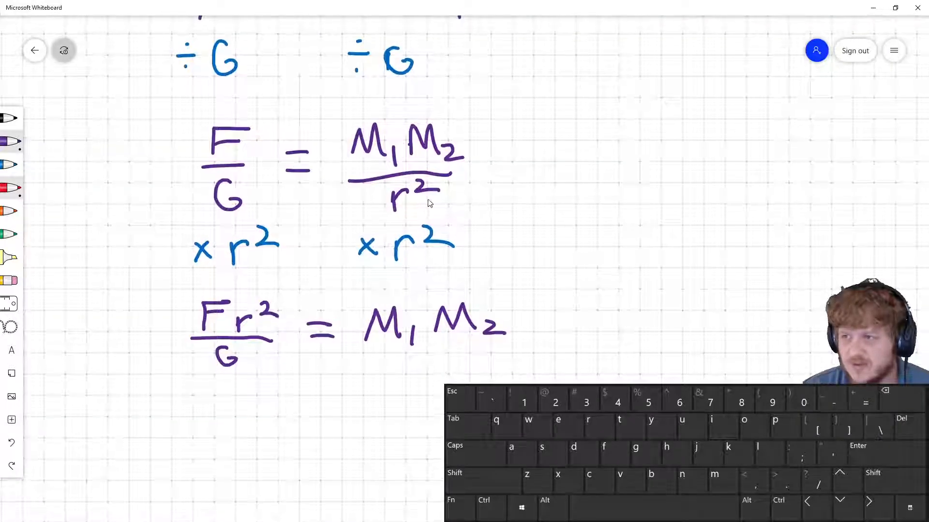
{"action": "left_click", "coordinate": [9, 165]}
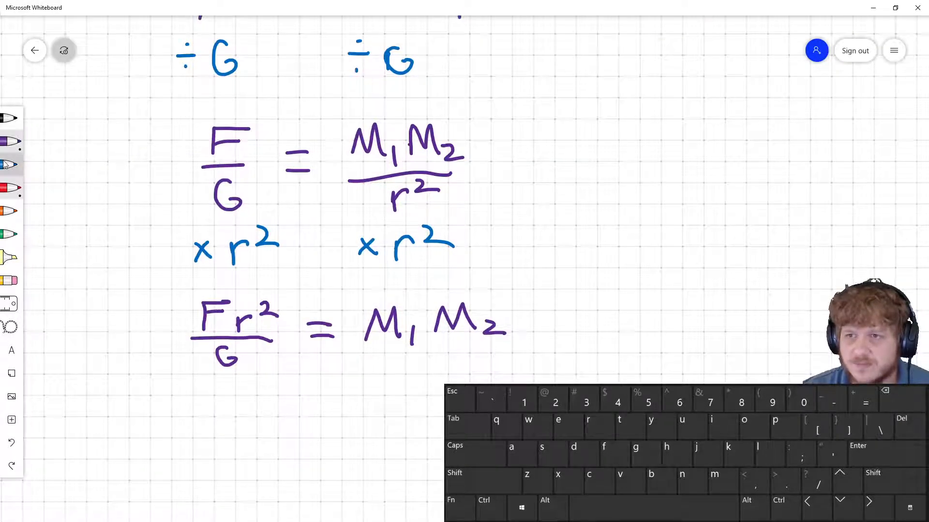
{"action": "left_click", "coordinate": [200, 392]}
{"action": "mouse_move", "coordinate": [189, 404]}
{"action": "left_mouse_down"}
{"action": "mouse_move", "coordinate": [254, 401]}
{"action": "mouse_move", "coordinate": [267, 422]}
{"action": "mouse_move", "coordinate": [299, 425]}
{"action": "left_mouse_up"}
{"action": "left_click", "coordinate": [200, 420]}
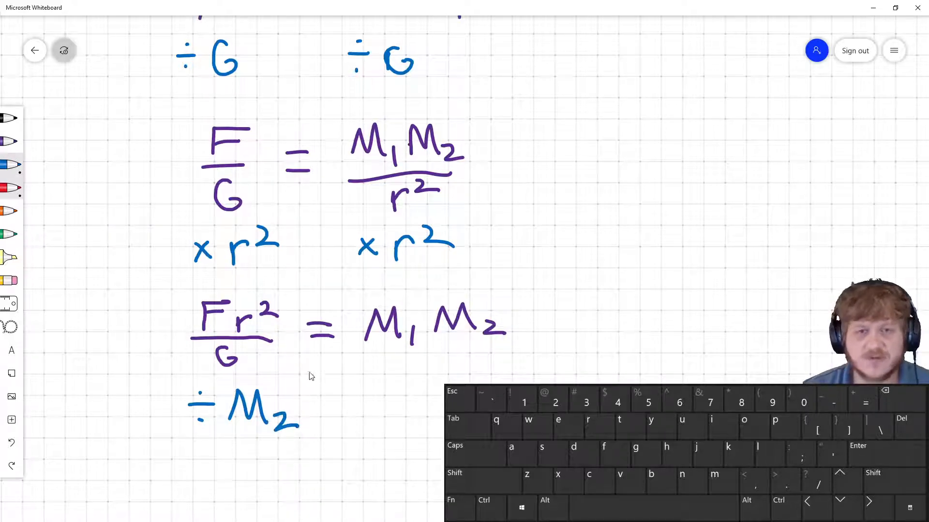
{"action": "left_click_drag", "start_coordinate": [395, 395], "coordinate": [444, 382]}
{"action": "left_click", "coordinate": [399, 381]}
{"action": "left_click", "coordinate": [406, 408]}
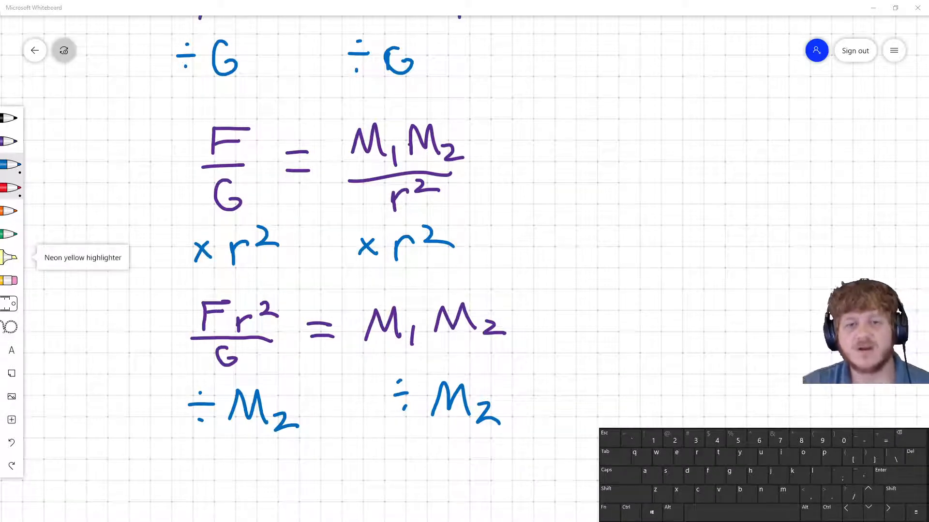
{"action": "scroll", "coordinate": [101, 279], "scroll_direction": "down", "scroll_amount": 1}
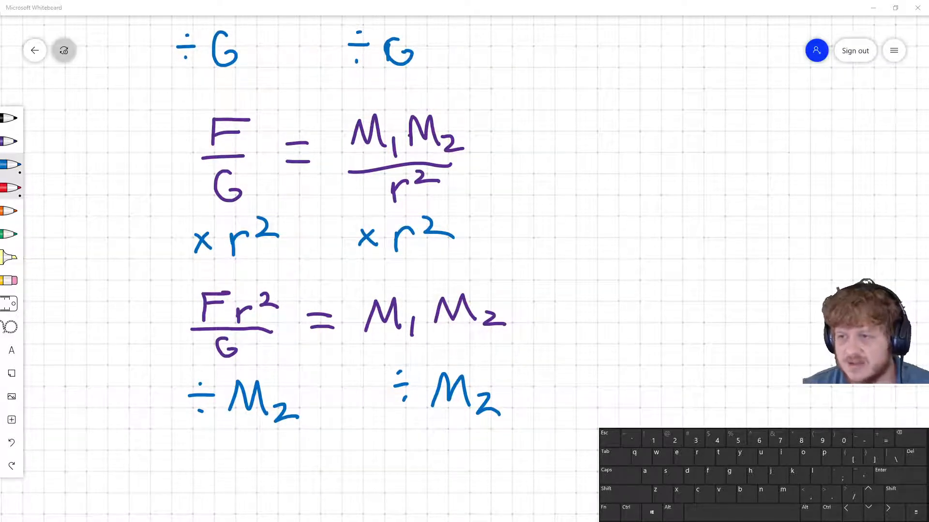
Write the resulting equation Fr²/M2G = M1 in purple below and draw a box around it
{"action": "left_click", "coordinate": [9, 141]}
{"action": "mouse_move", "coordinate": [197, 473]}
{"action": "left_mouse_down"}
{"action": "mouse_move", "coordinate": [233, 442]}
{"action": "mouse_move", "coordinate": [229, 456]}
{"action": "mouse_move", "coordinate": [243, 472]}
{"action": "mouse_move", "coordinate": [257, 453]}
{"action": "left_mouse_up"}
{"action": "left_click_drag", "start_coordinate": [262, 444], "coordinate": [282, 455]}
{"action": "left_click_drag", "start_coordinate": [185, 485], "coordinate": [281, 478]}
{"action": "mouse_move", "coordinate": [207, 510]}
{"action": "left_mouse_down"}
{"action": "mouse_move", "coordinate": [208, 497]}
{"action": "mouse_move", "coordinate": [262, 513]}
{"action": "left_mouse_up"}
{"action": "left_click_drag", "start_coordinate": [266, 497], "coordinate": [280, 497]}
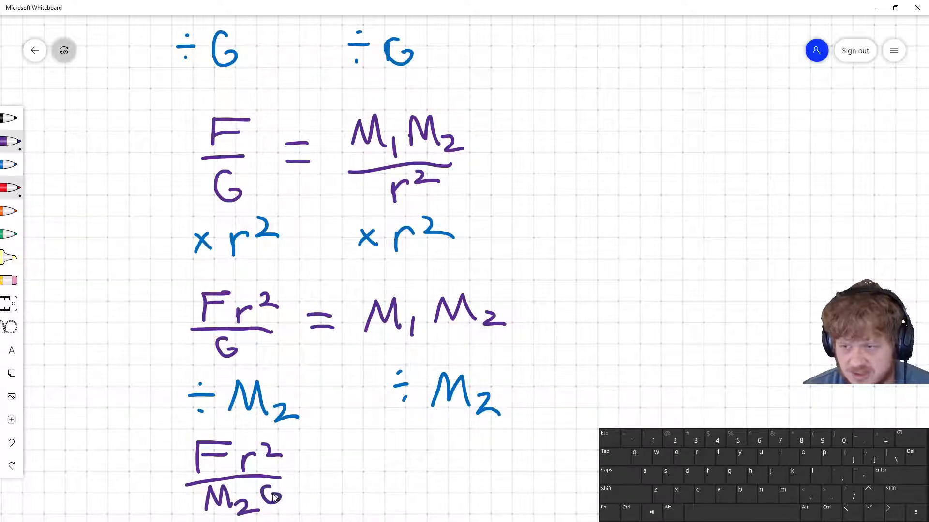
{"action": "left_click_drag", "start_coordinate": [322, 467], "coordinate": [339, 465]}
{"action": "mouse_move", "coordinate": [321, 481]}
{"action": "left_mouse_down"}
{"action": "mouse_move", "coordinate": [384, 464]}
{"action": "mouse_move", "coordinate": [426, 495]}
{"action": "left_mouse_up"}
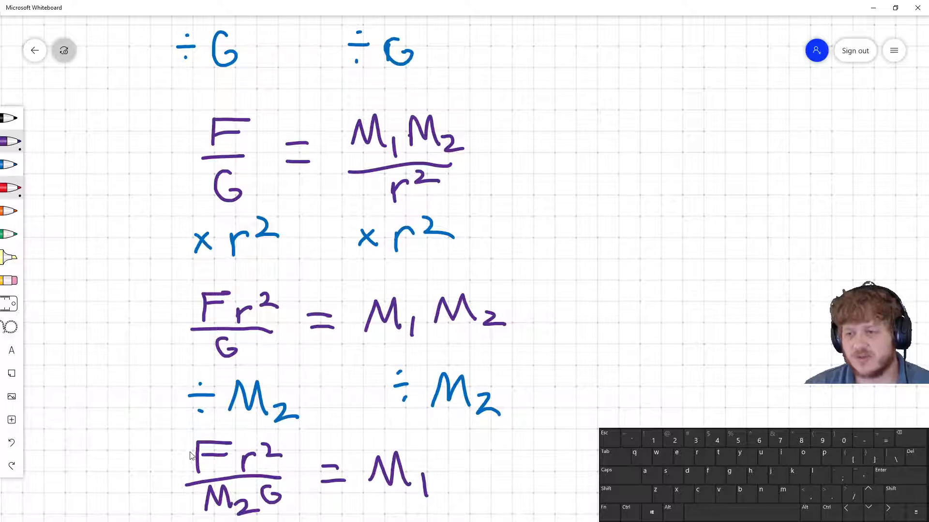
{"action": "left_click_drag", "start_coordinate": [173, 433], "coordinate": [169, 521]}
{"action": "mouse_move", "coordinate": [176, 438]}
{"action": "left_mouse_down"}
{"action": "mouse_move", "coordinate": [321, 429]}
{"action": "mouse_move", "coordinate": [455, 445]}
{"action": "mouse_move", "coordinate": [461, 521]}
{"action": "left_mouse_up"}
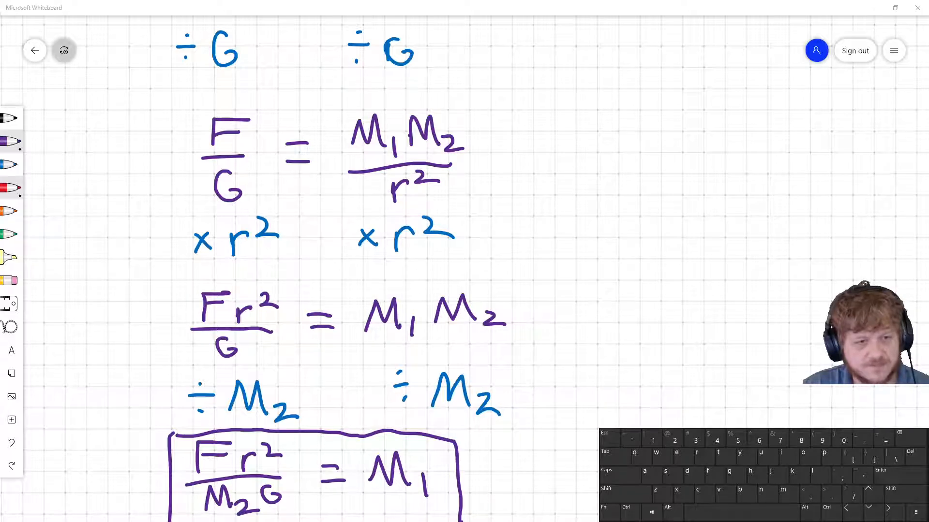
Switch to Desmos and enter the expression Fr²/(GM₂) in the empty line of the Solve for M1 folder
{"action": "key", "text": "alt+Tab"}
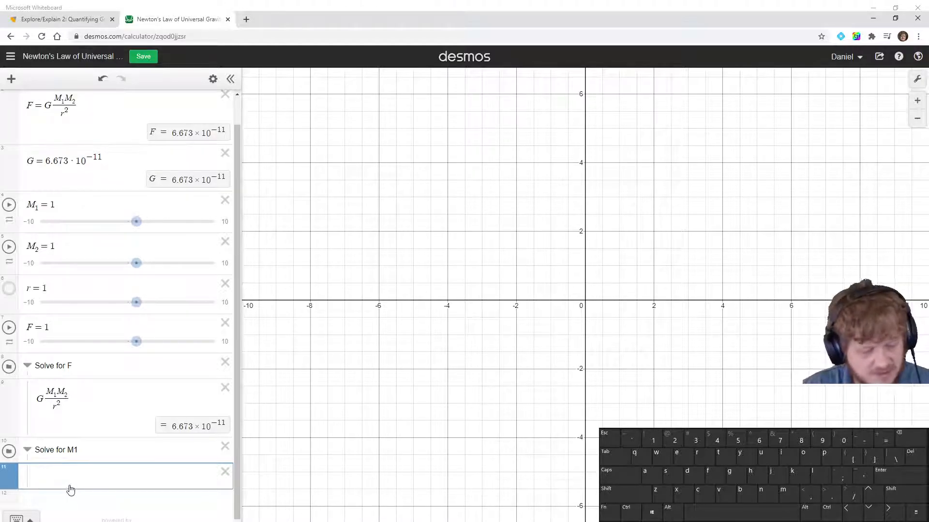
{"action": "key", "text": "shift"}
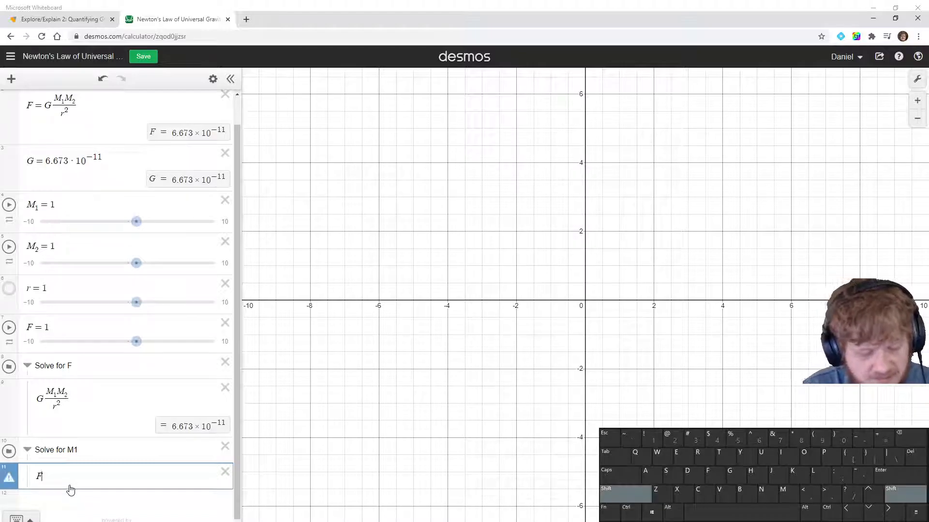
{"action": "type", "text": "I"}
{"action": "type", "text": "^2"}
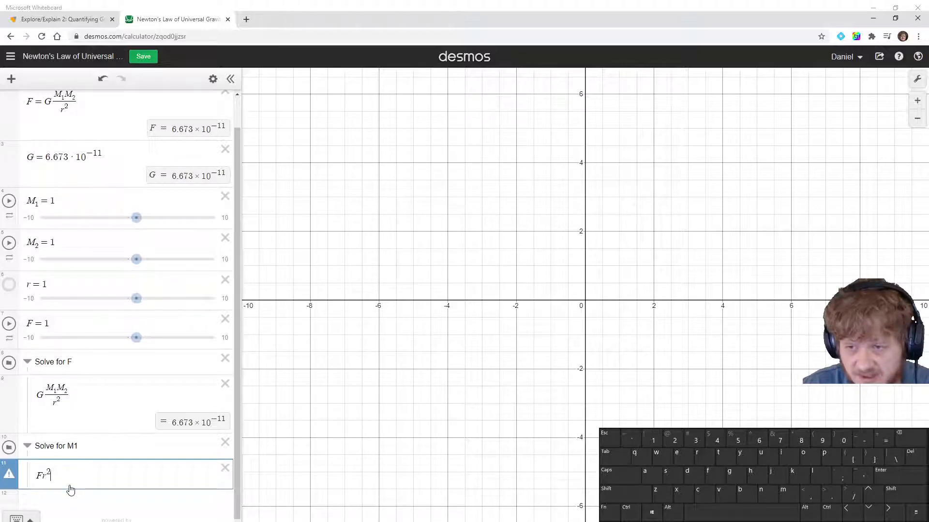
{"action": "key", "text": "shift+Left"}
{"action": "key", "text": "shift+Left"}
{"action": "key", "text": "shift+Left"}
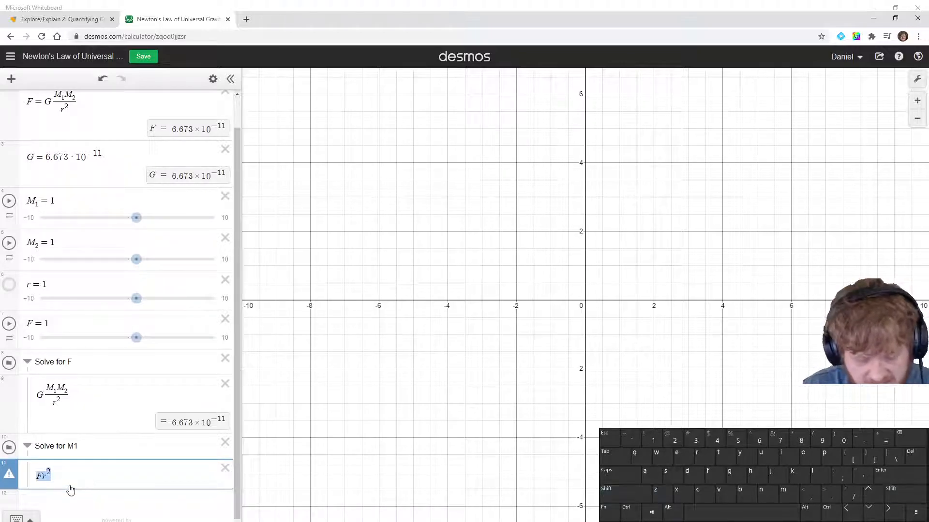
{"action": "type", "text": "/GM"}
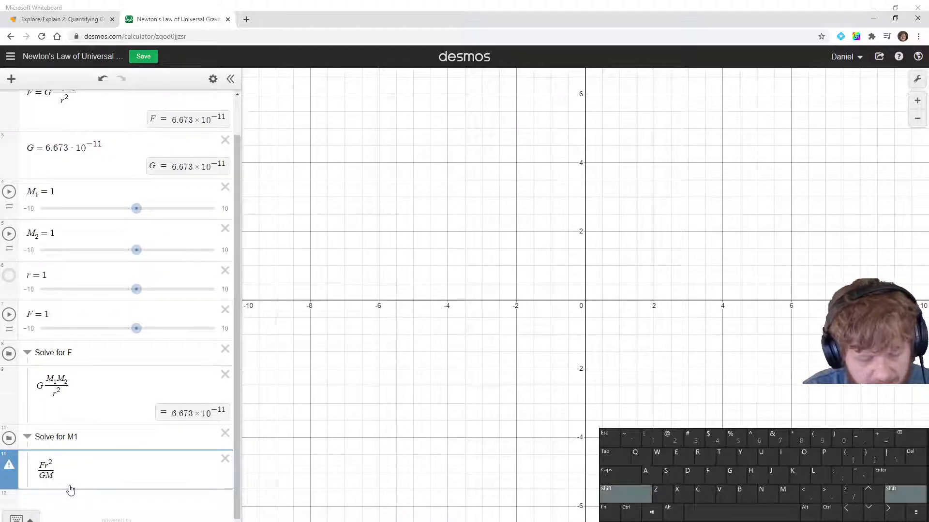
{"action": "type", "text": "_1"}
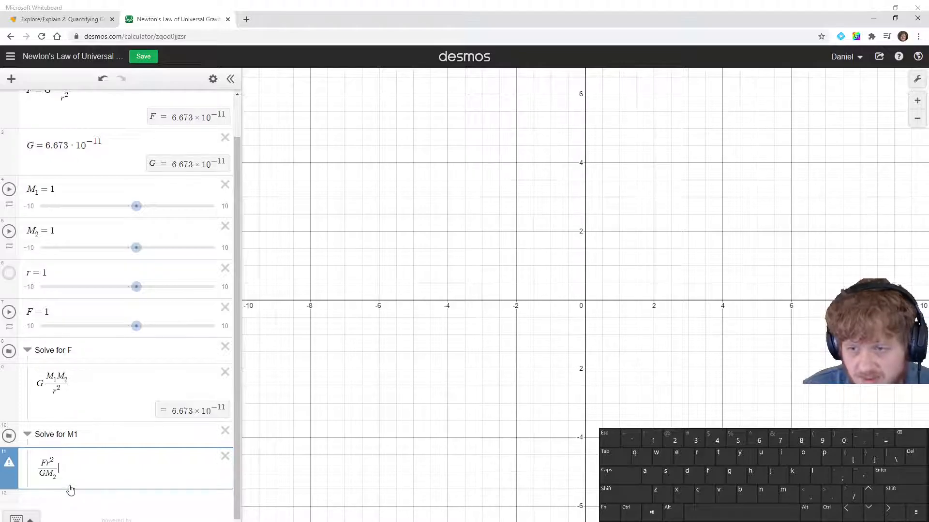
{"action": "key", "text": "shift+Left"}
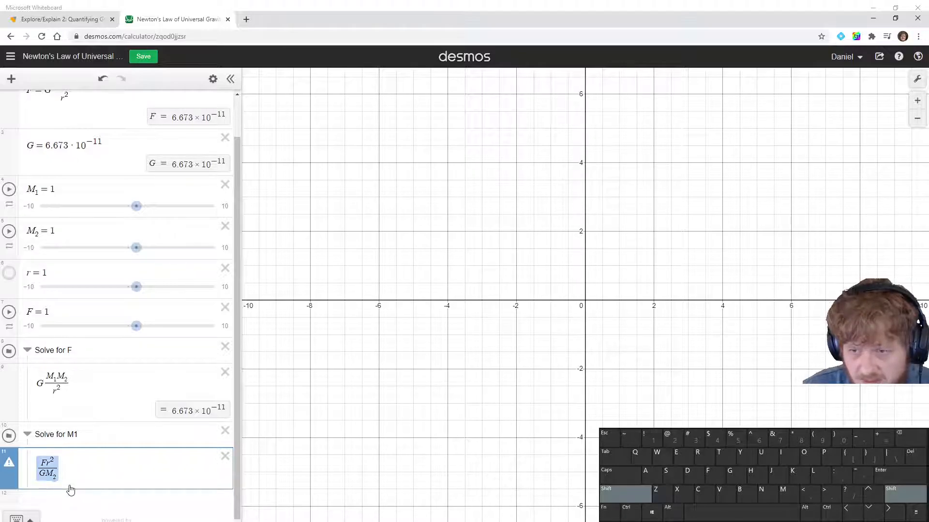
{"action": "key", "text": "Right"}
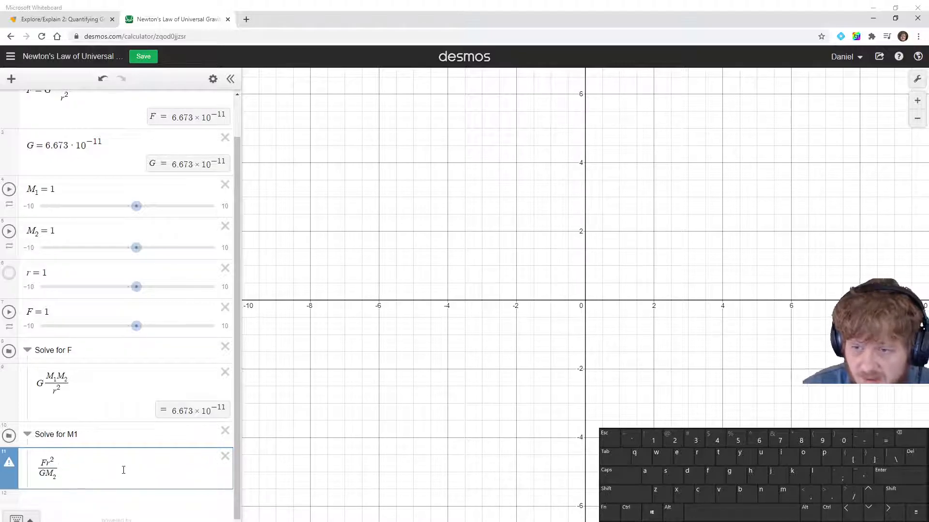
{"action": "key", "text": "Return"}
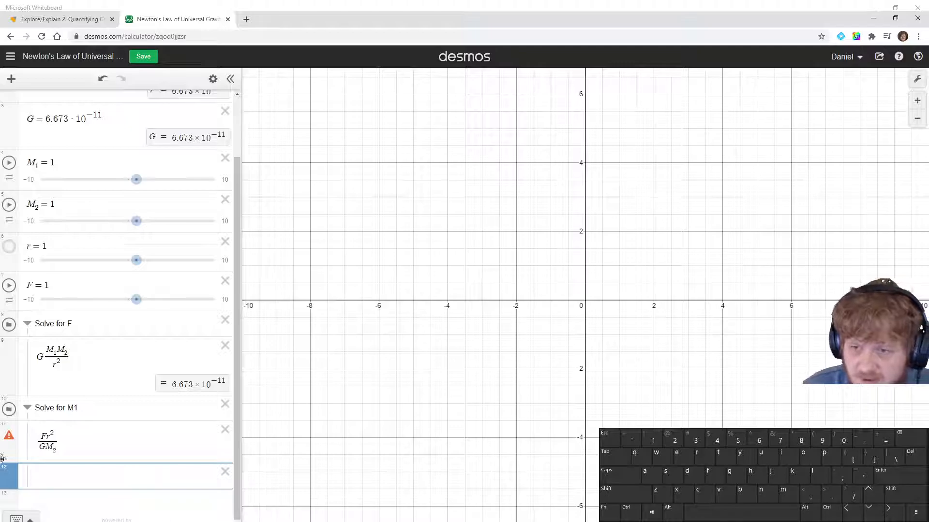
Rename the F slider variable to F_1 so it no longer conflicts with the base equation
{"action": "mouse_move", "coordinate": [8, 442]}
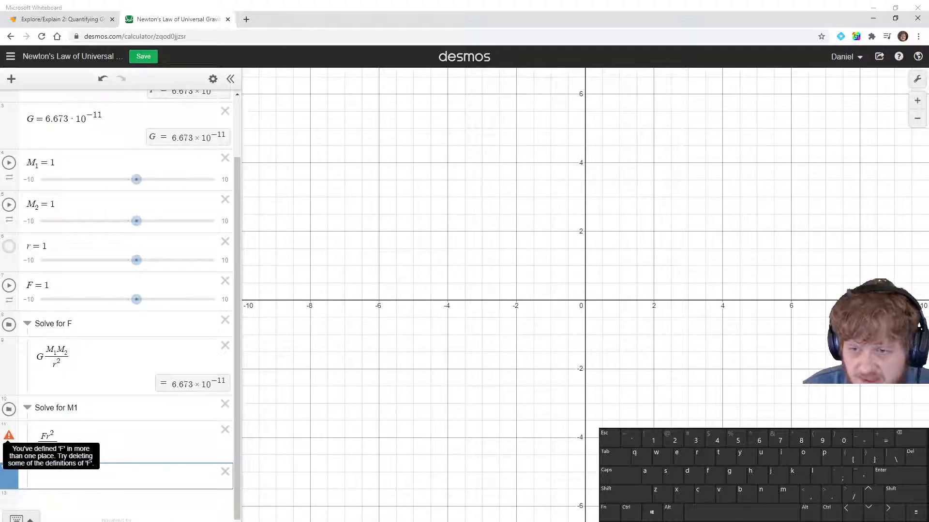
{"action": "scroll", "coordinate": [96, 338], "scroll_direction": "up", "scroll_amount": 3}
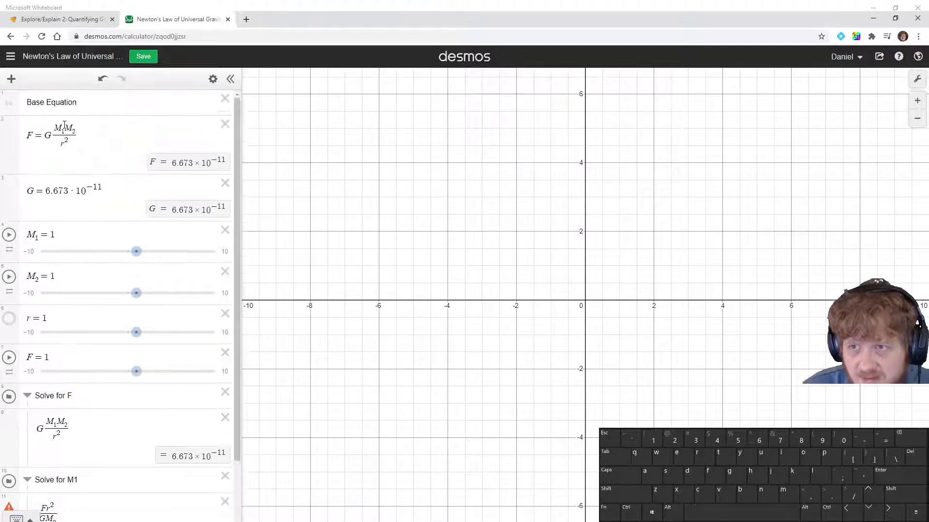
{"action": "left_click", "coordinate": [31, 136]}
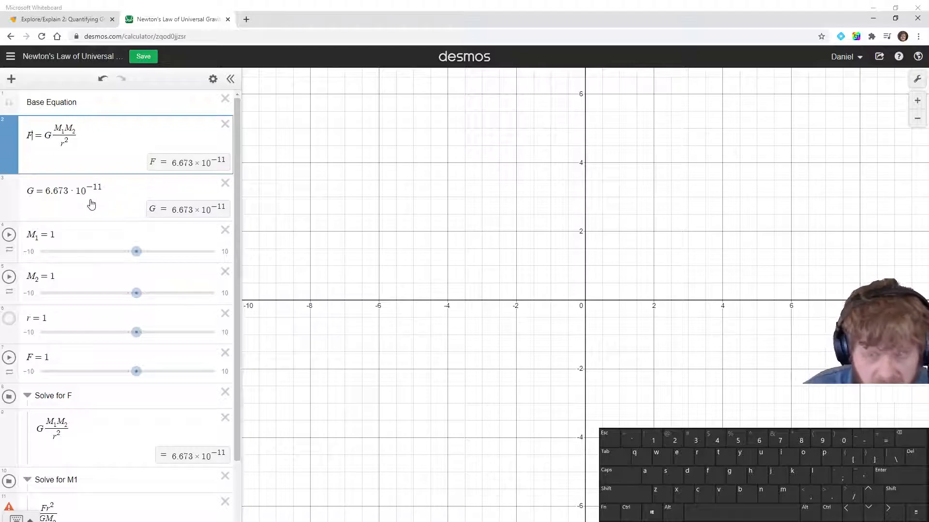
{"action": "left_click", "coordinate": [29, 357]}
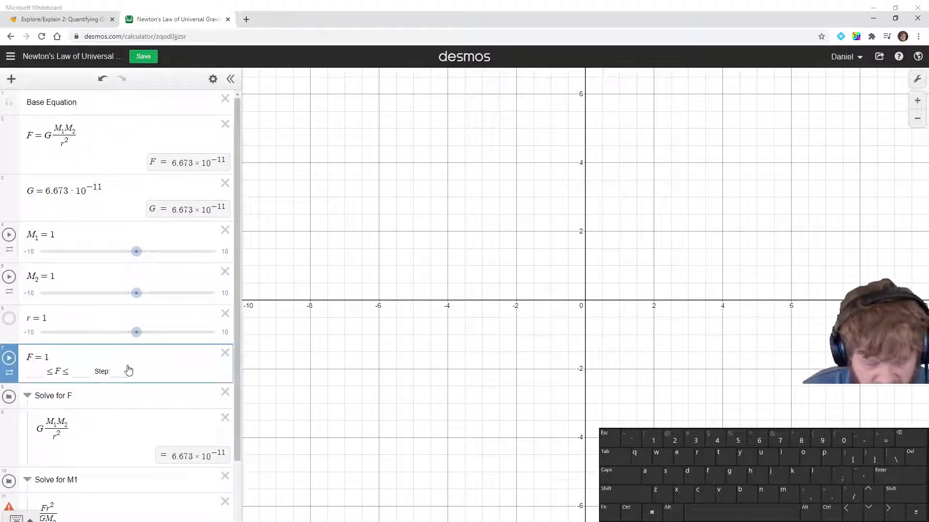
{"action": "type", "text": "_1"}
Rename the Solve for F folder title to Solve for F_1
{"action": "key", "text": "Down"}
{"action": "key", "text": "Down"}
{"action": "key", "text": "Up"}
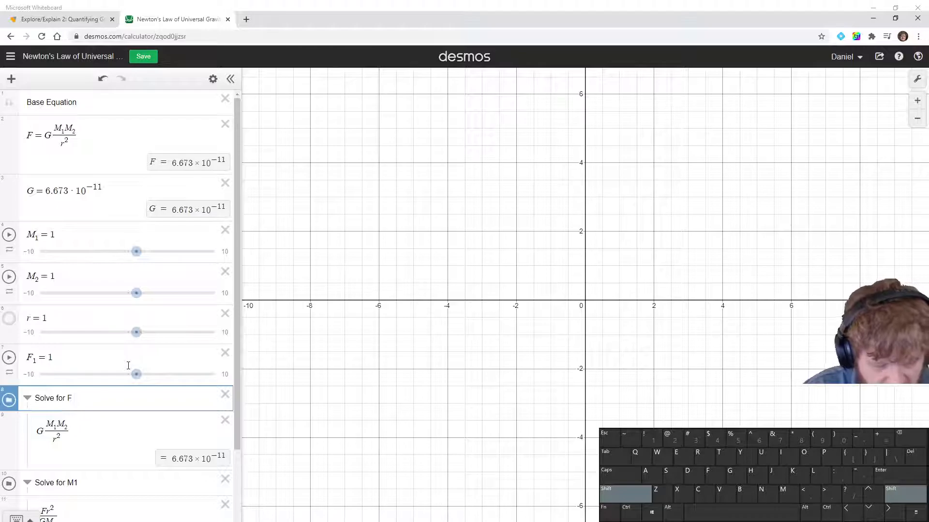
{"action": "type", "text": "_1"}
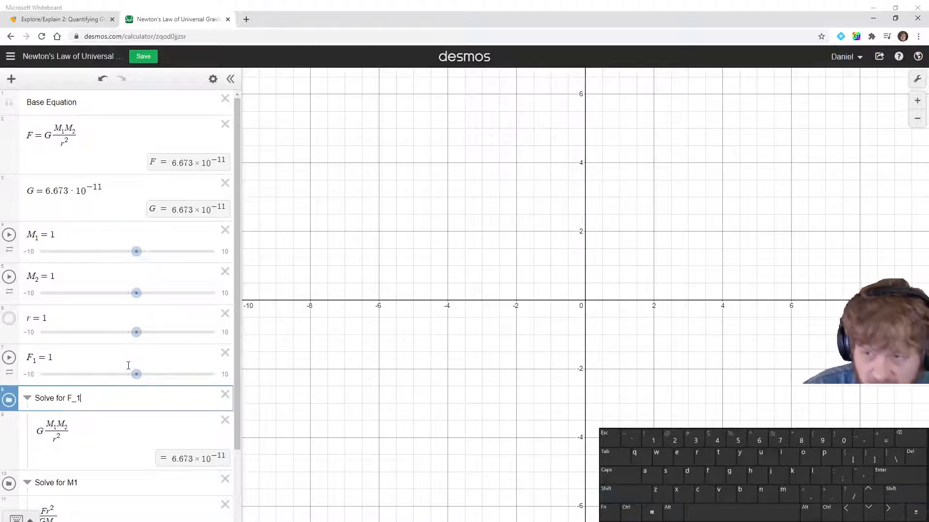
Change the F in the Solve for M1 expression to F_1
{"action": "key", "text": "Down"}
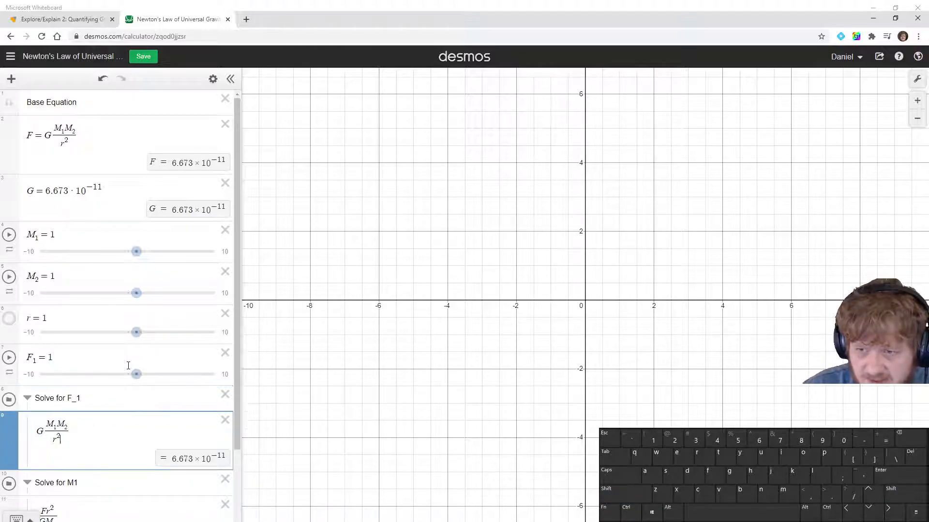
{"action": "key", "text": "Down"}
{"action": "key", "text": "Down"}
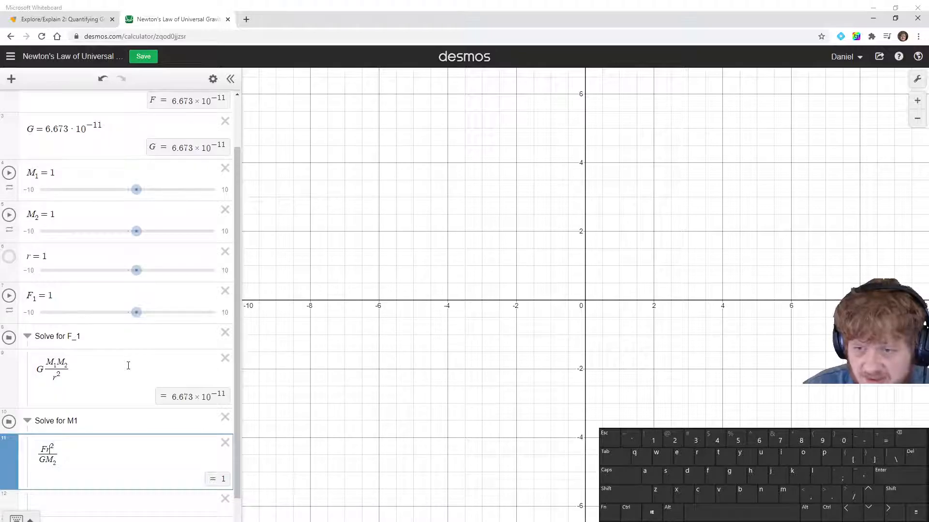
{"action": "key", "text": "shift"}
{"action": "type", "text": "_1"}
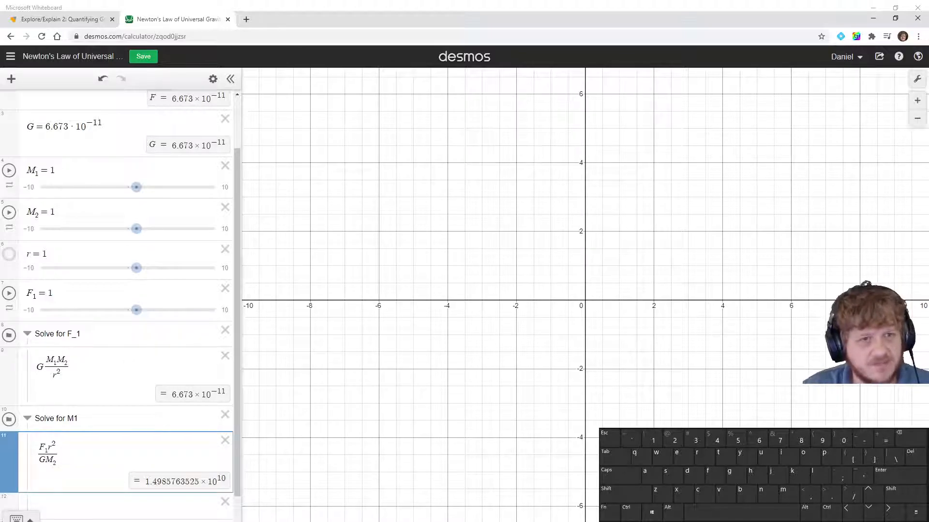
Add a new folder titled Solve for M2 below the existing expressions
{"action": "scroll", "coordinate": [153, 334], "scroll_direction": "up", "scroll_amount": 2}
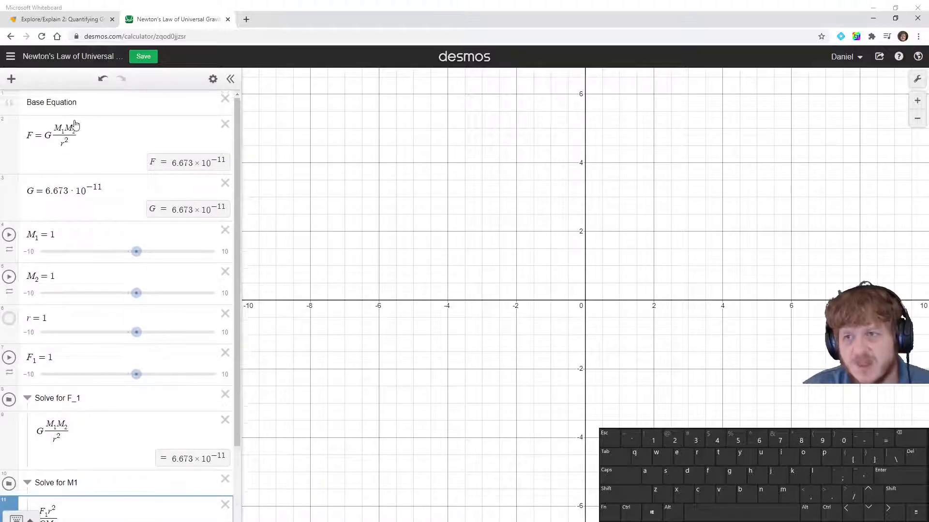
{"action": "scroll", "coordinate": [100, 308], "scroll_direction": "down", "scroll_amount": 2}
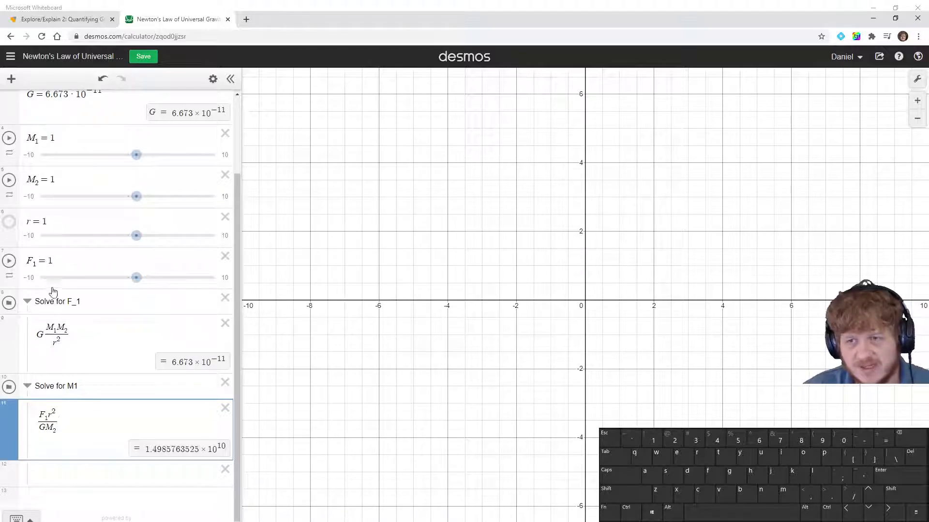
{"action": "scroll", "coordinate": [35, 479], "scroll_direction": "up", "scroll_amount": 2}
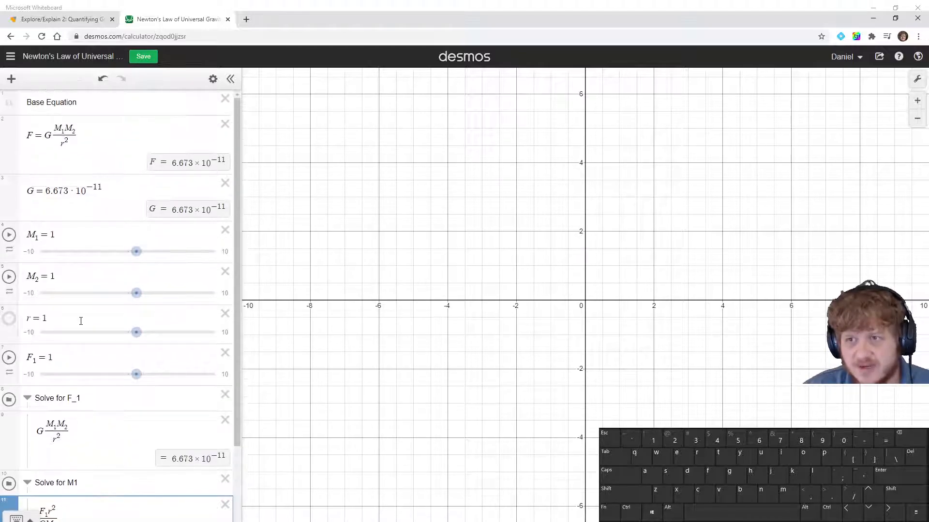
{"action": "scroll", "coordinate": [77, 160], "scroll_direction": "down", "scroll_amount": 2}
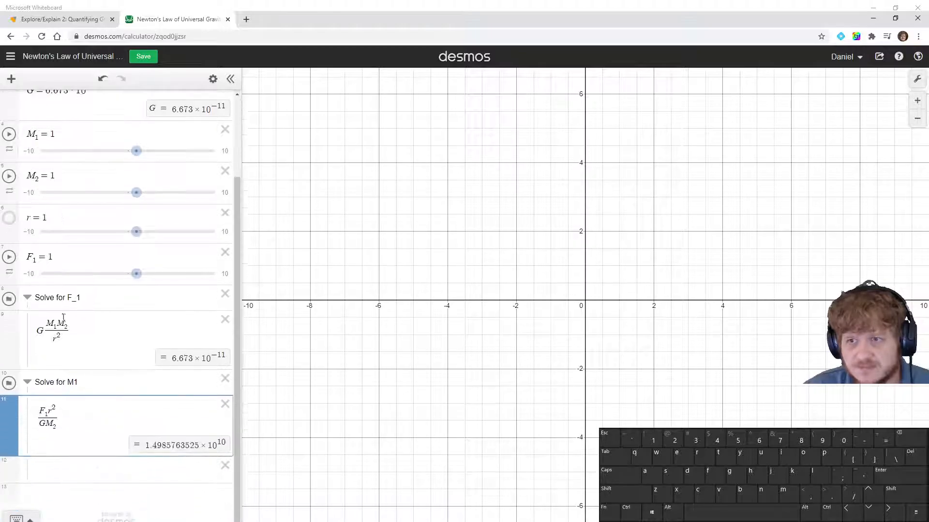
{"action": "left_click", "coordinate": [41, 474]}
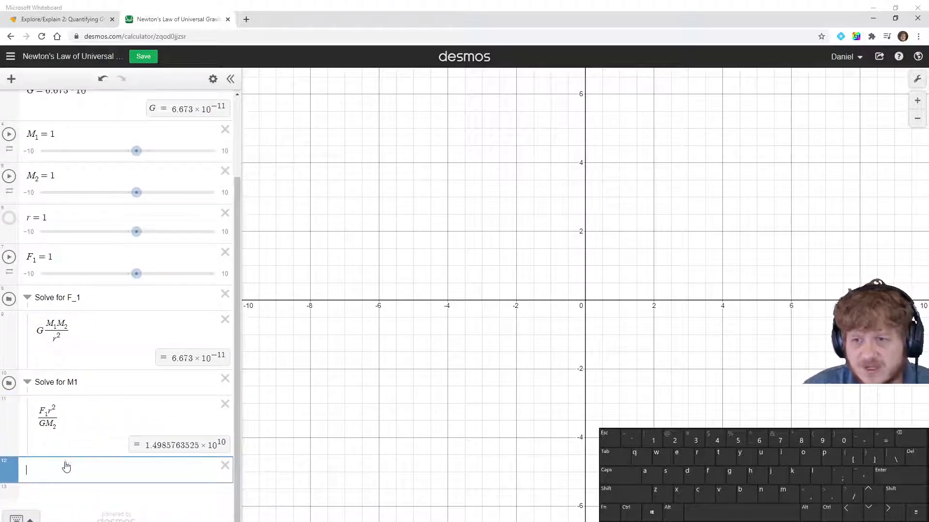
{"action": "left_click", "coordinate": [12, 79]}
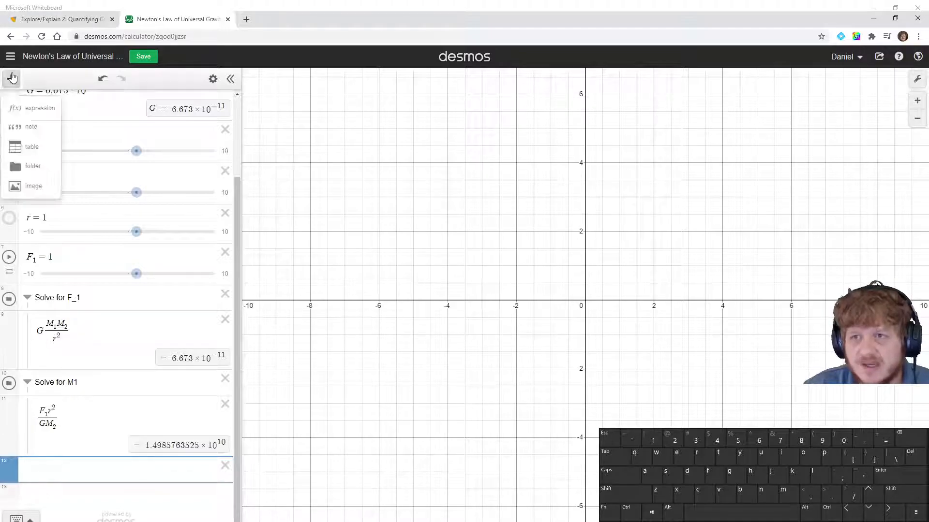
{"action": "left_click", "coordinate": [28, 166]}
{"action": "type", "text": "So"}
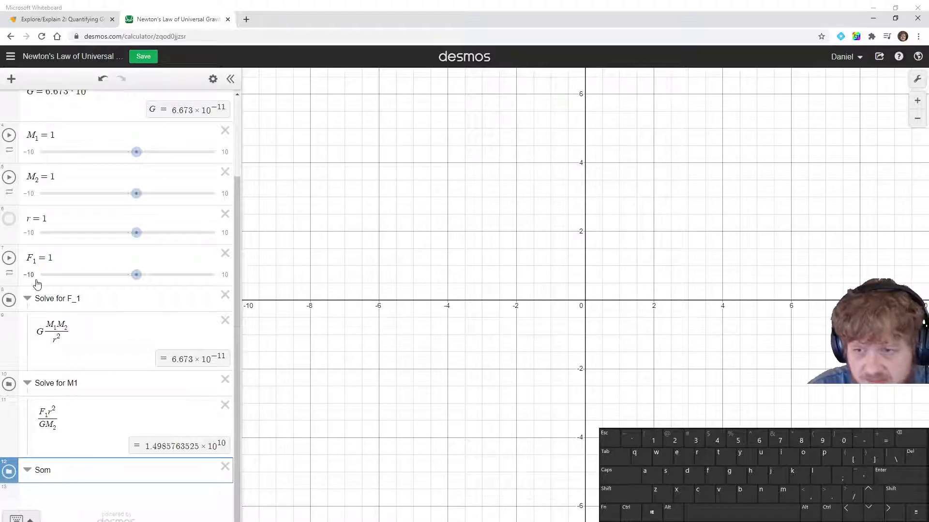
{"action": "type", "text": "lve for M2"}
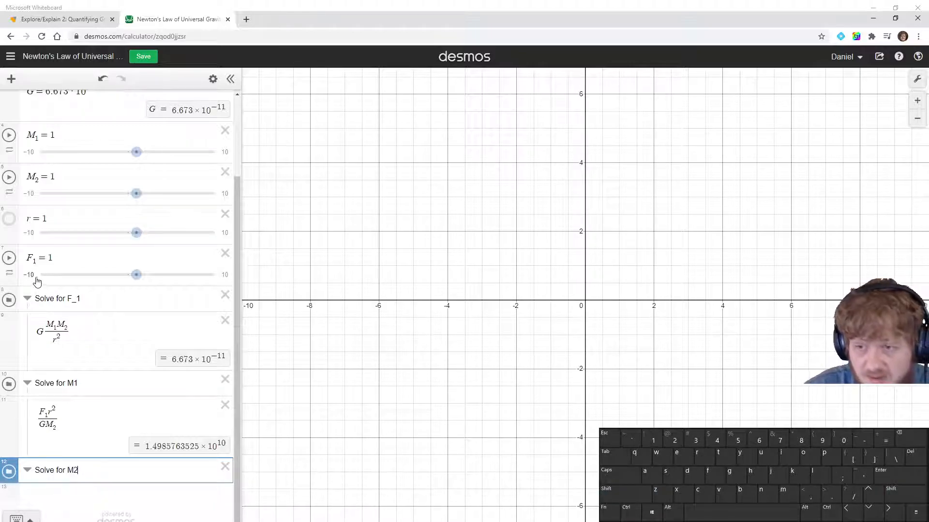
Copy the M1 expression into the Solve for M2 folder and change its denominator to GM_1
{"action": "left_click_drag", "start_coordinate": [76, 424], "coordinate": [37, 444]}
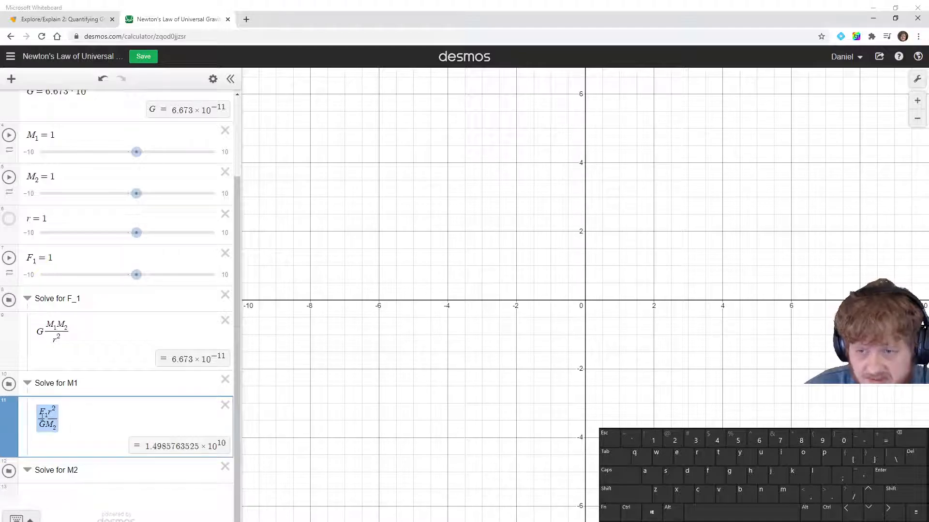
{"action": "key", "text": "ctrl+c"}
{"action": "left_click", "coordinate": [123, 472]}
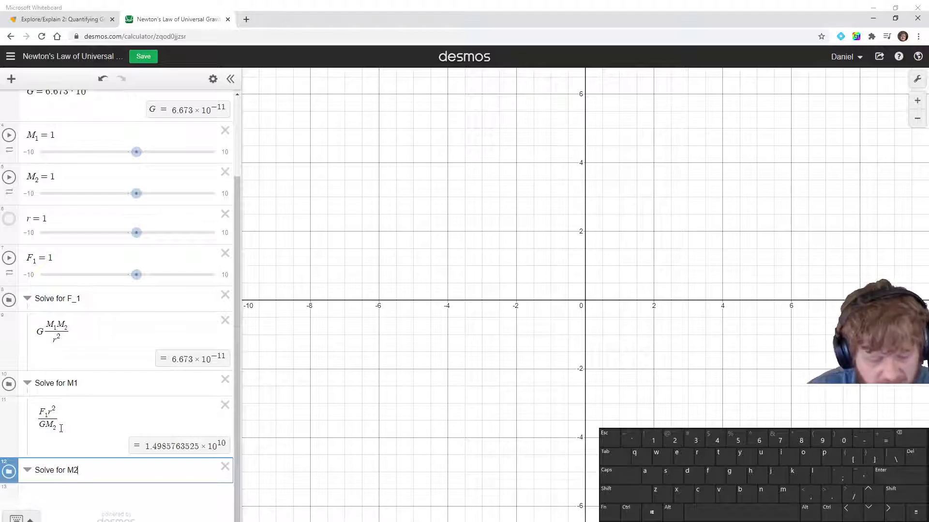
{"action": "key", "text": "Return"}
{"action": "key", "text": "ctrl+v"}
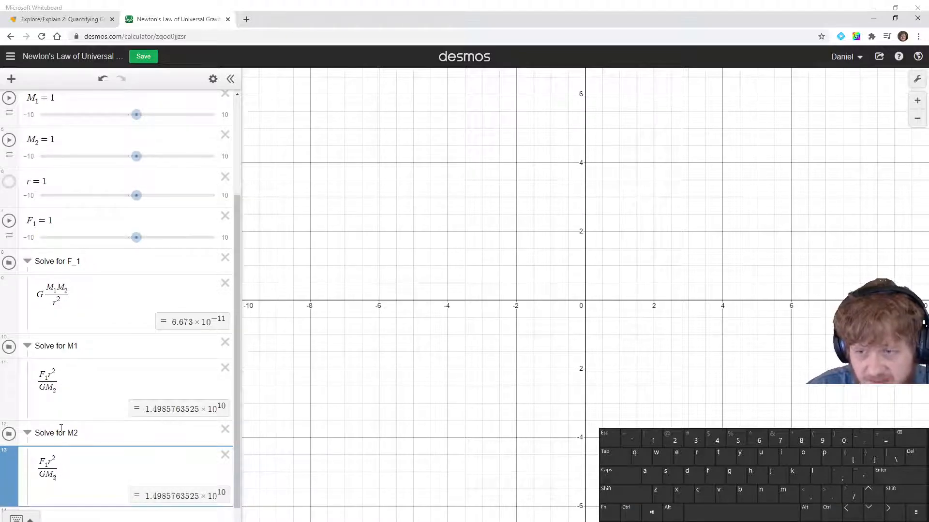
{"action": "key", "text": "BackSpace"}
{"action": "type", "text": "1"}
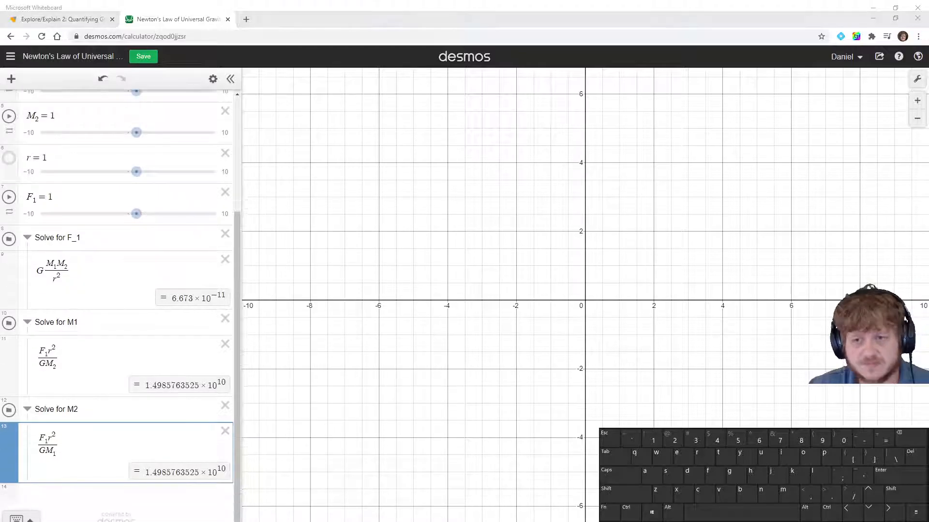
Add a new folder titled Solve for r below the existing expressions
{"action": "left_click", "coordinate": [83, 490]}
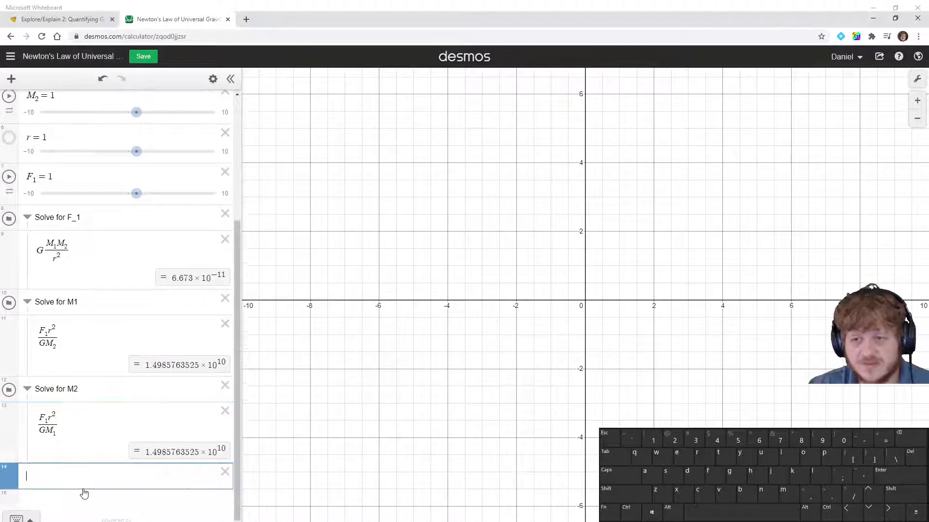
{"action": "left_click", "coordinate": [11, 79]}
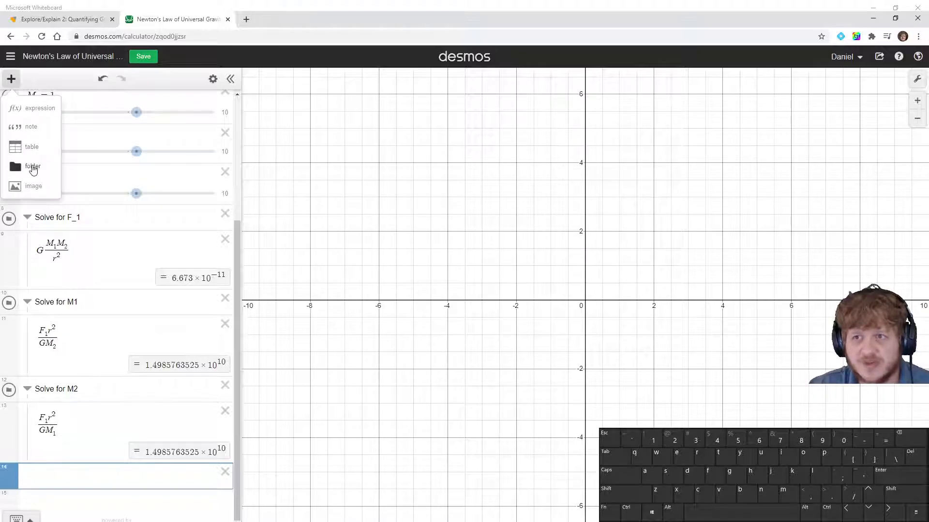
{"action": "left_click", "coordinate": [25, 167]}
{"action": "type", "text": "SOlve"}
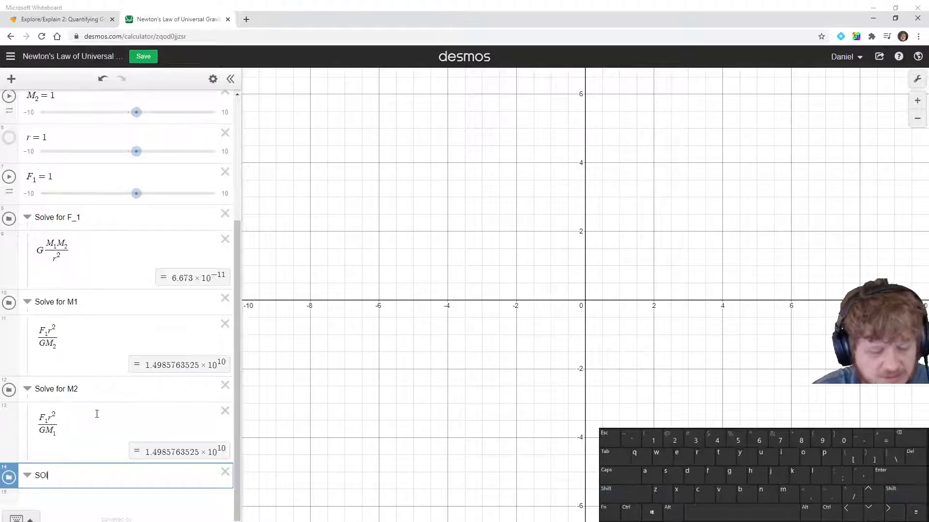
{"action": "key", "text": "BackSpace"}
{"action": "key", "text": "BackSpace"}
{"action": "key", "text": "BackSpace"}
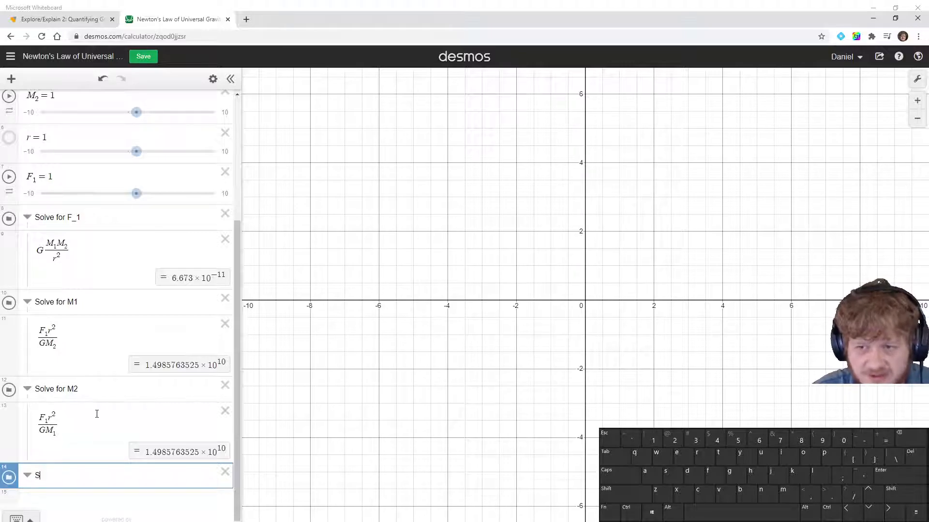
{"action": "type", "text": "ve for R"}
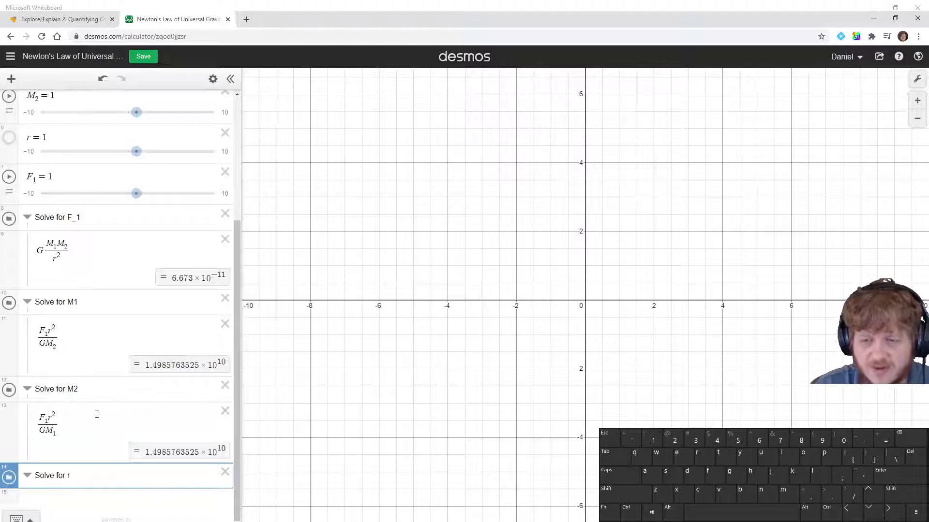
{"action": "key", "text": "Return"}
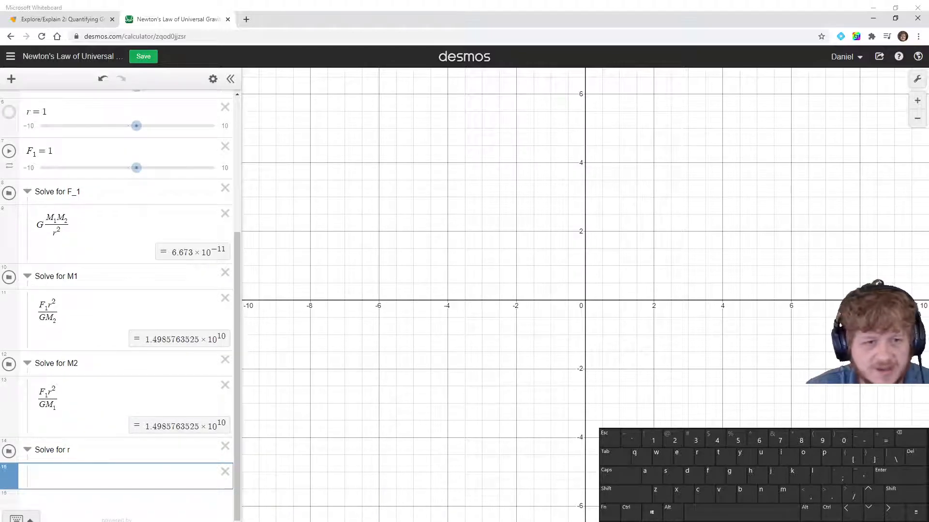
Switch to the whiteboard and write F = G M1M2/r² in orange in an empty area
{"action": "key", "text": "alt+Tab"}
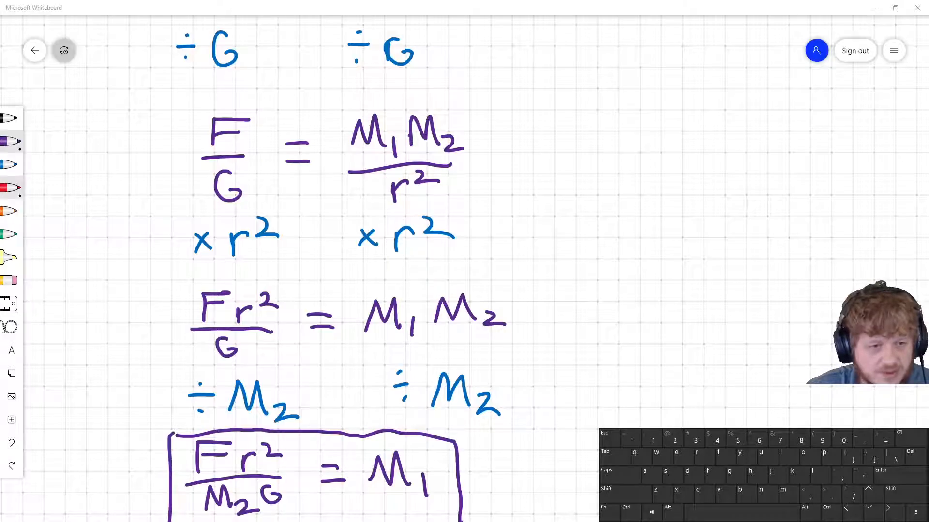
{"action": "scroll", "coordinate": [651, 184], "scroll_direction": "up", "scroll_amount": 5}
{"action": "scroll", "coordinate": [635, 254], "scroll_direction": "right", "scroll_amount": 5}
{"action": "left_click", "coordinate": [10, 211]}
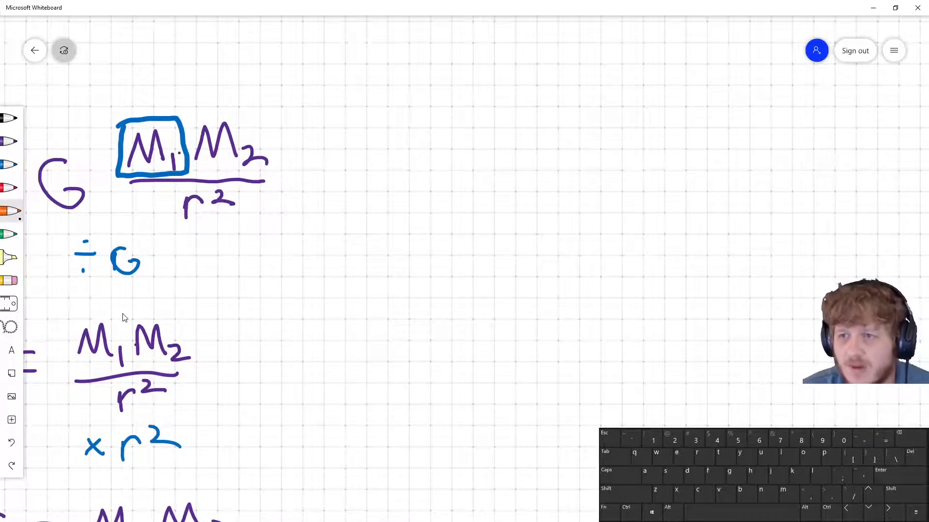
{"action": "mouse_move", "coordinate": [479, 195]}
{"action": "left_mouse_down"}
{"action": "mouse_move", "coordinate": [473, 150]}
{"action": "mouse_move", "coordinate": [514, 154]}
{"action": "left_mouse_up"}
{"action": "mouse_move", "coordinate": [475, 179]}
{"action": "left_mouse_down"}
{"action": "mouse_move", "coordinate": [562, 166]}
{"action": "mouse_move", "coordinate": [563, 178]}
{"action": "left_mouse_up"}
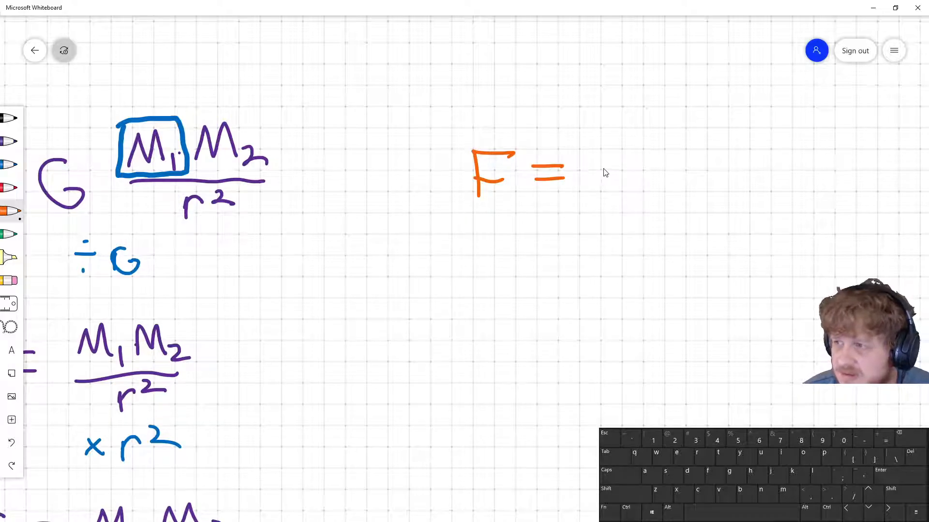
{"action": "mouse_move", "coordinate": [617, 164]}
{"action": "left_mouse_down"}
{"action": "mouse_move", "coordinate": [614, 189]}
{"action": "mouse_move", "coordinate": [608, 180]}
{"action": "mouse_move", "coordinate": [677, 141]}
{"action": "mouse_move", "coordinate": [682, 165]}
{"action": "left_mouse_up"}
{"action": "mouse_move", "coordinate": [692, 161]}
{"action": "left_mouse_down"}
{"action": "mouse_move", "coordinate": [696, 170]}
{"action": "mouse_move", "coordinate": [733, 139]}
{"action": "mouse_move", "coordinate": [740, 160]}
{"action": "left_mouse_up"}
{"action": "mouse_move", "coordinate": [745, 152]}
{"action": "left_mouse_down"}
{"action": "mouse_move", "coordinate": [755, 167]}
{"action": "mouse_move", "coordinate": [772, 160]}
{"action": "left_mouse_up"}
{"action": "left_click_drag", "start_coordinate": [644, 187], "coordinate": [748, 179]}
{"action": "left_click_drag", "start_coordinate": [687, 203], "coordinate": [731, 198]}
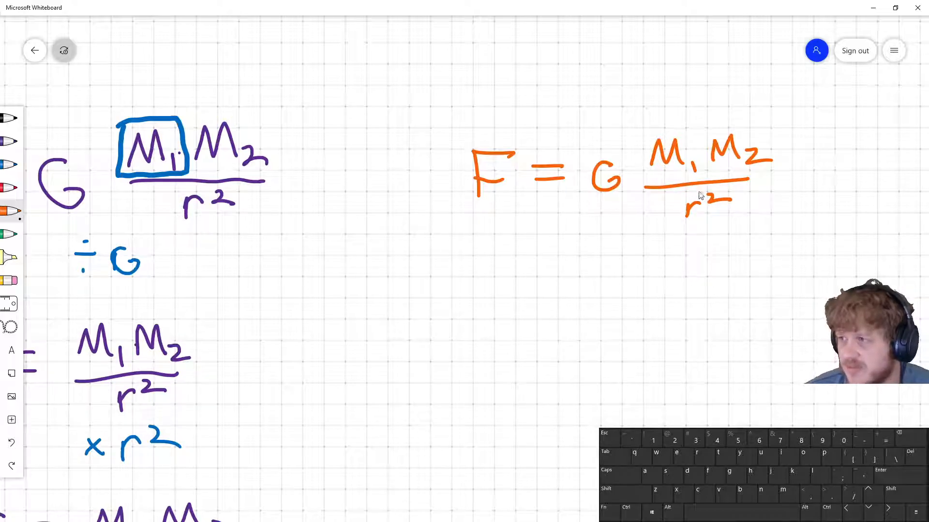
Write × r² in blue under both sides of the equation
{"action": "left_click", "coordinate": [18, 165]}
{"action": "mouse_move", "coordinate": [481, 235]}
{"action": "left_mouse_down"}
{"action": "mouse_move", "coordinate": [494, 246]}
{"action": "mouse_move", "coordinate": [478, 249]}
{"action": "mouse_move", "coordinate": [521, 227]}
{"action": "mouse_move", "coordinate": [547, 233]}
{"action": "left_mouse_up"}
{"action": "mouse_move", "coordinate": [652, 233]}
{"action": "left_mouse_down"}
{"action": "mouse_move", "coordinate": [671, 243]}
{"action": "mouse_move", "coordinate": [649, 248]}
{"action": "mouse_move", "coordinate": [700, 226]}
{"action": "mouse_move", "coordinate": [731, 226]}
{"action": "left_mouse_up"}
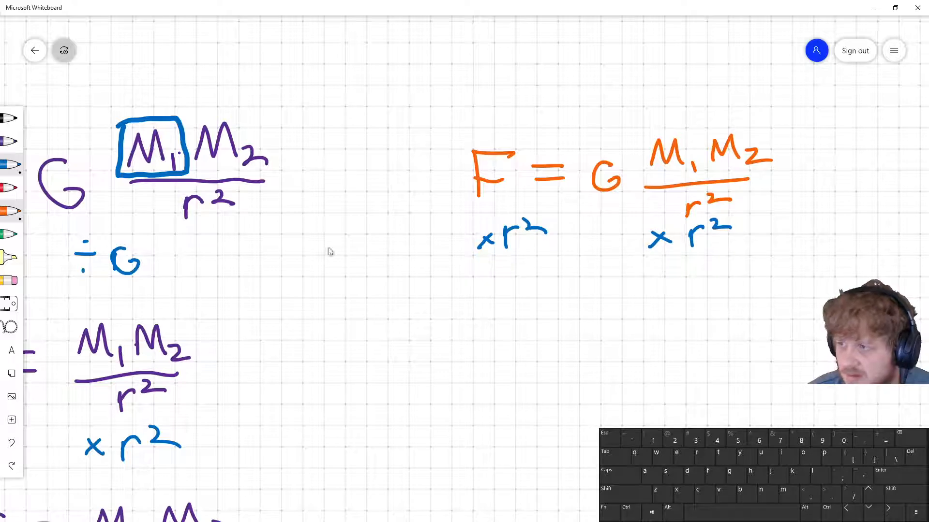
Write the next line Fr² = G M1M2 in orange
{"action": "left_click", "coordinate": [14, 211]}
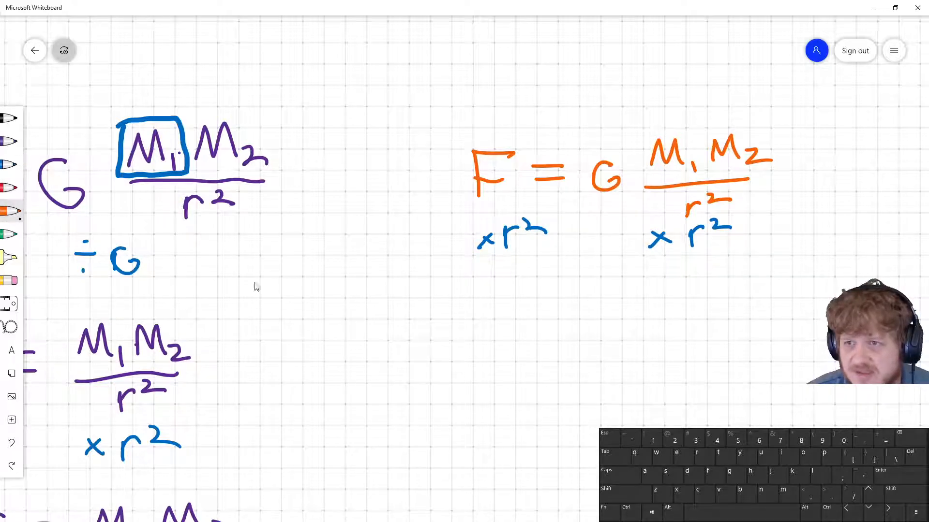
{"action": "mouse_move", "coordinate": [460, 303]}
{"action": "left_mouse_down"}
{"action": "mouse_move", "coordinate": [461, 331]}
{"action": "mouse_move", "coordinate": [488, 303]}
{"action": "left_mouse_up"}
{"action": "left_click_drag", "start_coordinate": [461, 317], "coordinate": [604, 307]}
{"action": "left_click_drag", "start_coordinate": [578, 317], "coordinate": [609, 316]}
{"action": "mouse_move", "coordinate": [659, 289]}
{"action": "left_mouse_down"}
{"action": "mouse_move", "coordinate": [670, 310]}
{"action": "mouse_move", "coordinate": [721, 292]}
{"action": "mouse_move", "coordinate": [753, 307]}
{"action": "mouse_move", "coordinate": [789, 283]}
{"action": "left_mouse_up"}
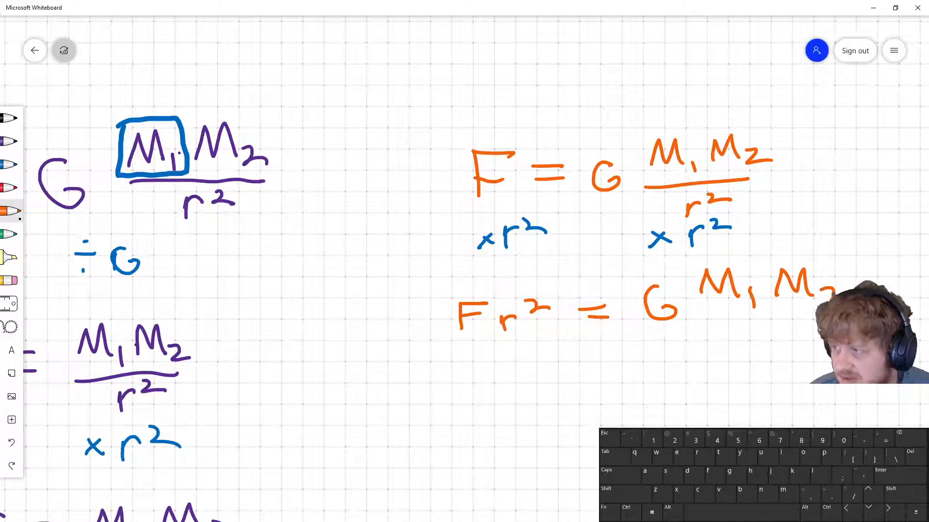
Write ÷ F in blue under both sides of the Fr² equation
{"action": "left_click", "coordinate": [10, 165]}
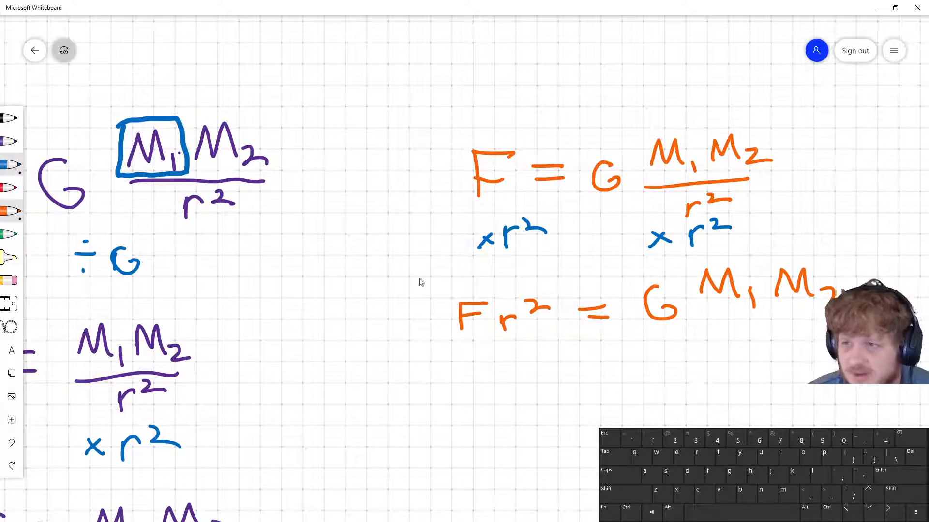
{"action": "left_click_drag", "start_coordinate": [464, 366], "coordinate": [515, 365]}
{"action": "left_click", "coordinate": [476, 355]}
{"action": "left_click", "coordinate": [476, 374]}
{"action": "mouse_move", "coordinate": [513, 364]}
{"action": "left_mouse_down"}
{"action": "mouse_move", "coordinate": [544, 363]}
{"action": "mouse_move", "coordinate": [542, 374]}
{"action": "left_mouse_up"}
{"action": "left_click", "coordinate": [593, 366]}
{"action": "left_click", "coordinate": [699, 356]}
{"action": "left_click_drag", "start_coordinate": [691, 373], "coordinate": [737, 361]}
{"action": "left_click", "coordinate": [707, 386]}
{"action": "mouse_move", "coordinate": [736, 361]}
{"action": "left_mouse_down"}
{"action": "mouse_move", "coordinate": [764, 359]}
{"action": "mouse_move", "coordinate": [758, 370]}
{"action": "left_mouse_up"}
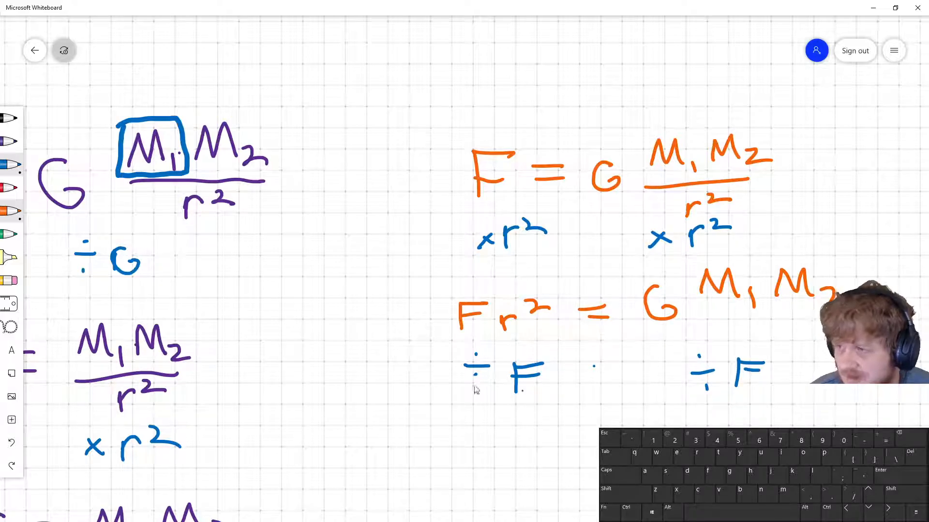
Write r² = G M1M2/F in orange below
{"action": "left_click", "coordinate": [10, 211]}
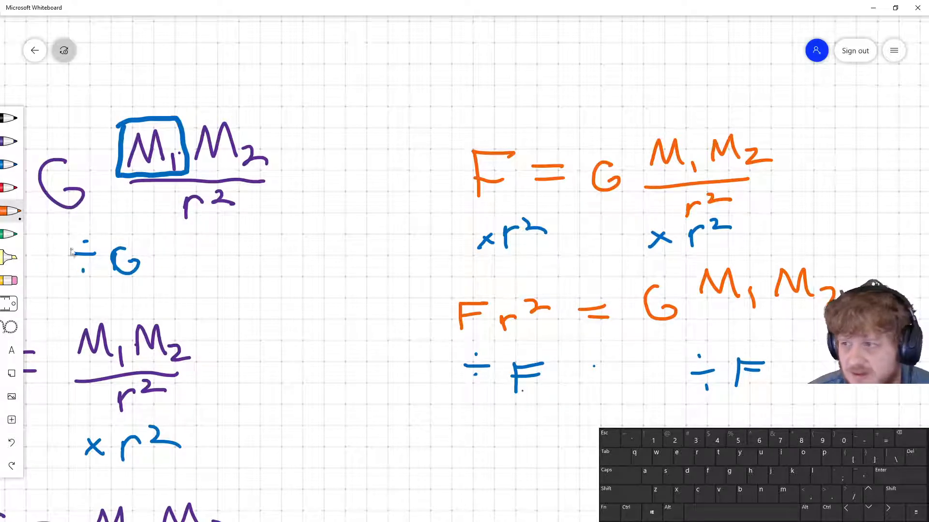
{"action": "mouse_move", "coordinate": [509, 442]}
{"action": "left_mouse_down"}
{"action": "mouse_move", "coordinate": [507, 452]}
{"action": "mouse_move", "coordinate": [518, 432]}
{"action": "mouse_move", "coordinate": [586, 428]}
{"action": "left_mouse_up"}
{"action": "left_click_drag", "start_coordinate": [563, 444], "coordinate": [586, 441]}
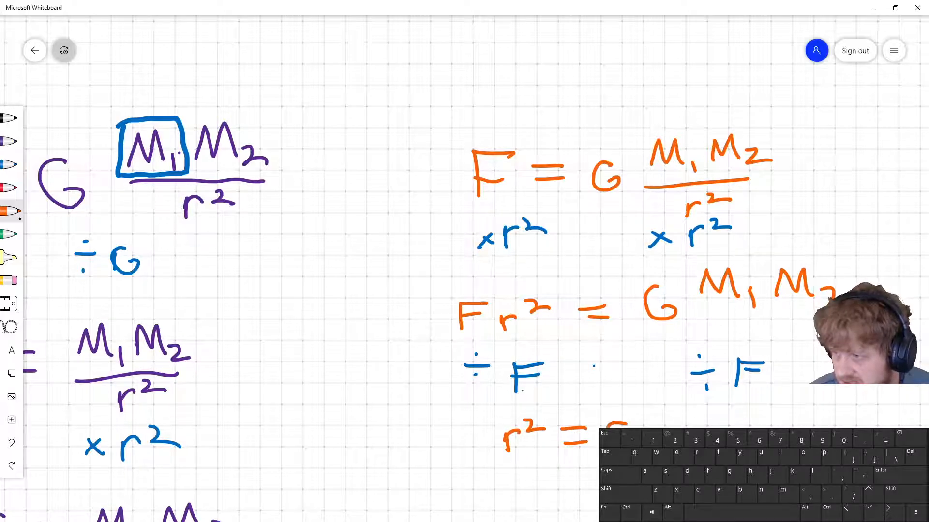
{"action": "mouse_move", "coordinate": [671, 426]}
{"action": "left_mouse_down"}
{"action": "mouse_move", "coordinate": [699, 410]}
{"action": "mouse_move", "coordinate": [709, 428]}
{"action": "mouse_move", "coordinate": [765, 416]}
{"action": "mouse_move", "coordinate": [788, 425]}
{"action": "left_mouse_up"}
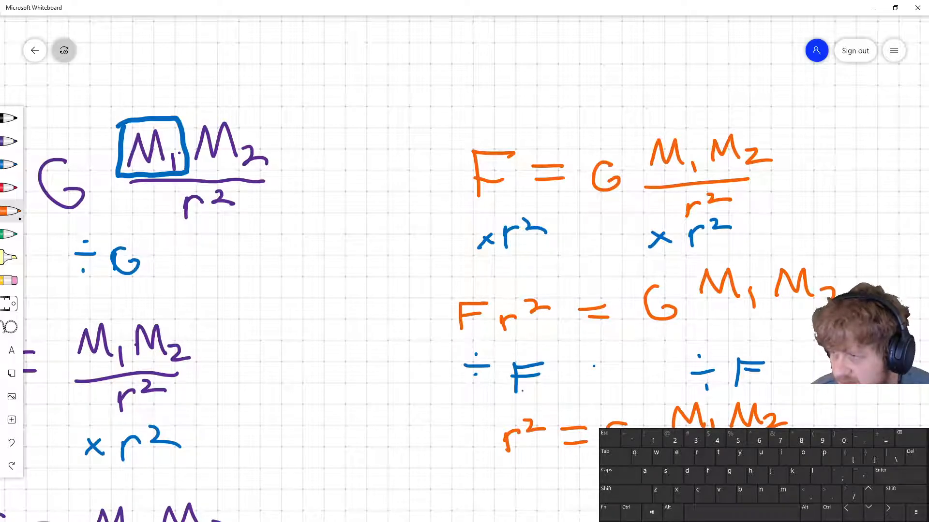
Draw square root signs in blue over both sides of the r² equation
{"action": "left_click_drag", "start_coordinate": [405, 510], "coordinate": [385, 410]}
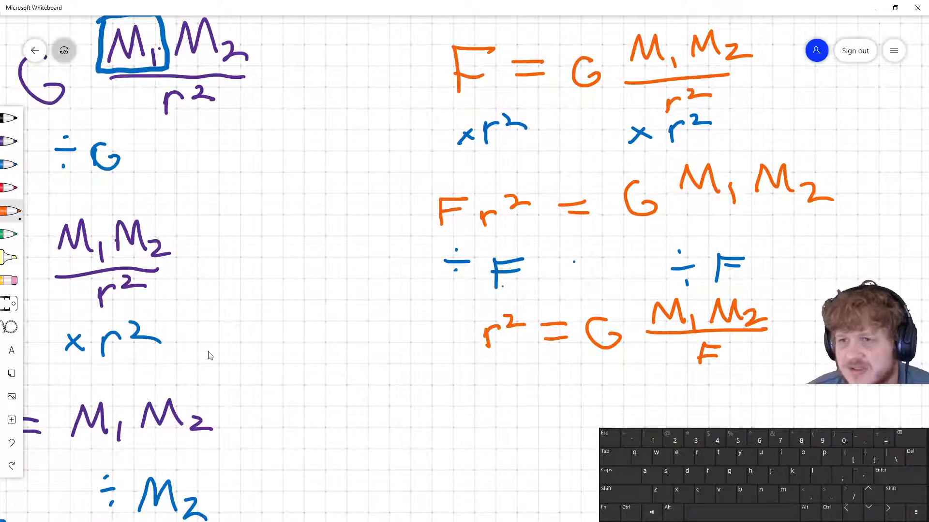
{"action": "left_click", "coordinate": [7, 169]}
{"action": "mouse_move", "coordinate": [451, 340]}
{"action": "left_mouse_down"}
{"action": "mouse_move", "coordinate": [465, 312]}
{"action": "mouse_move", "coordinate": [518, 304]}
{"action": "left_mouse_up"}
{"action": "mouse_move", "coordinate": [569, 319]}
{"action": "left_mouse_down"}
{"action": "mouse_move", "coordinate": [586, 300]}
{"action": "mouse_move", "coordinate": [779, 292]}
{"action": "left_mouse_up"}
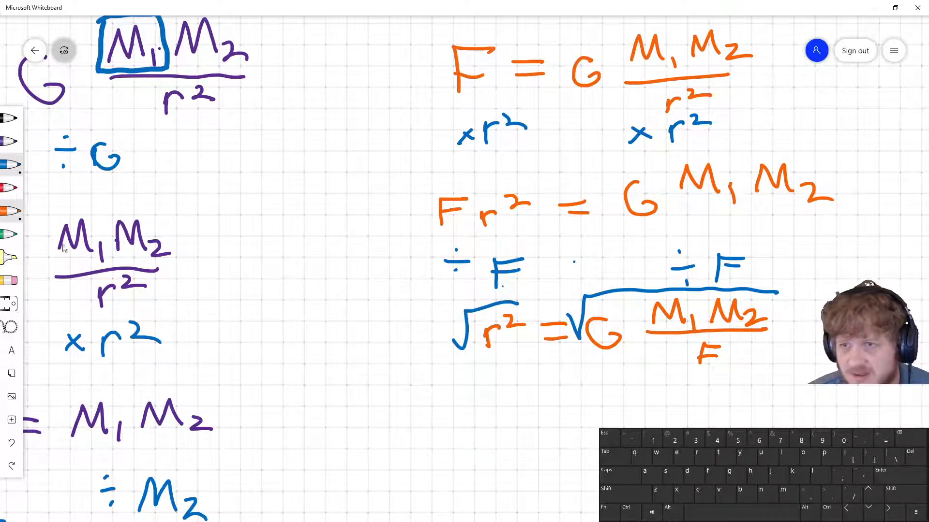
Write the final line r = √(G M1M2 over a fraction bar) in orange beneath
{"action": "left_click", "coordinate": [19, 213]}
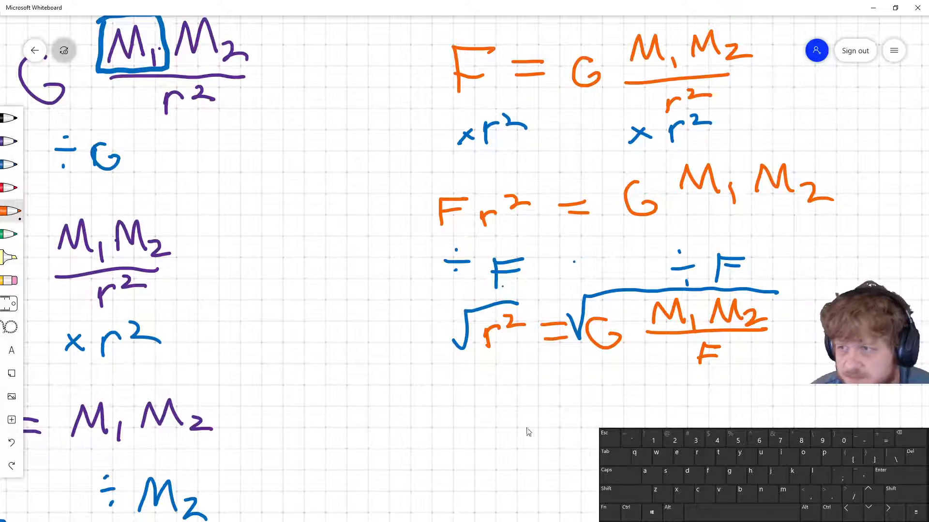
{"action": "mouse_move", "coordinate": [475, 423]}
{"action": "left_mouse_down"}
{"action": "mouse_move", "coordinate": [494, 404]}
{"action": "mouse_move", "coordinate": [538, 405]}
{"action": "mouse_move", "coordinate": [538, 416]}
{"action": "mouse_move", "coordinate": [579, 388]}
{"action": "mouse_move", "coordinate": [728, 392]}
{"action": "left_mouse_up"}
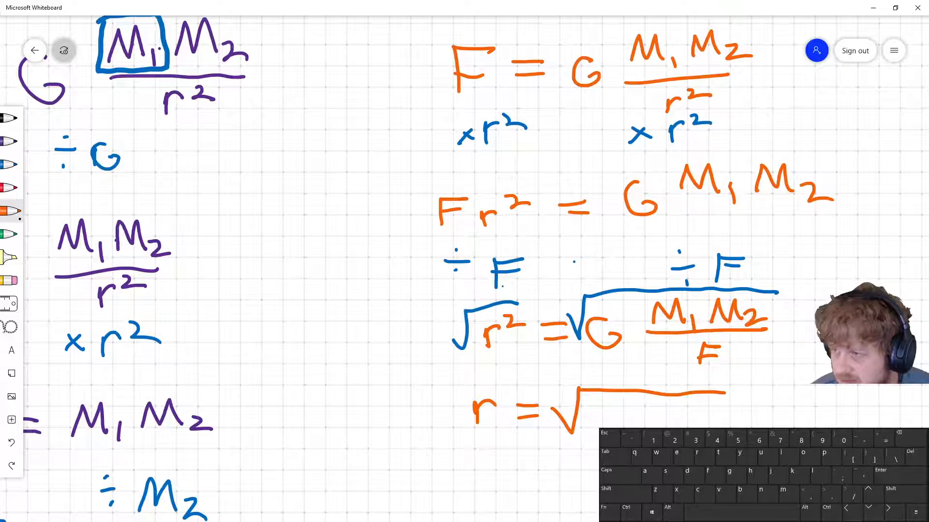
{"action": "mouse_move", "coordinate": [604, 407]}
{"action": "left_mouse_down"}
{"action": "mouse_move", "coordinate": [593, 437]}
{"action": "mouse_move", "coordinate": [637, 409]}
{"action": "mouse_move", "coordinate": [657, 405]}
{"action": "mouse_move", "coordinate": [666, 422]}
{"action": "left_mouse_up"}
{"action": "mouse_move", "coordinate": [667, 411]}
{"action": "left_mouse_down"}
{"action": "mouse_move", "coordinate": [669, 422]}
{"action": "mouse_move", "coordinate": [701, 409]}
{"action": "mouse_move", "coordinate": [722, 417]}
{"action": "left_mouse_up"}
{"action": "left_click_drag", "start_coordinate": [632, 427], "coordinate": [717, 425]}
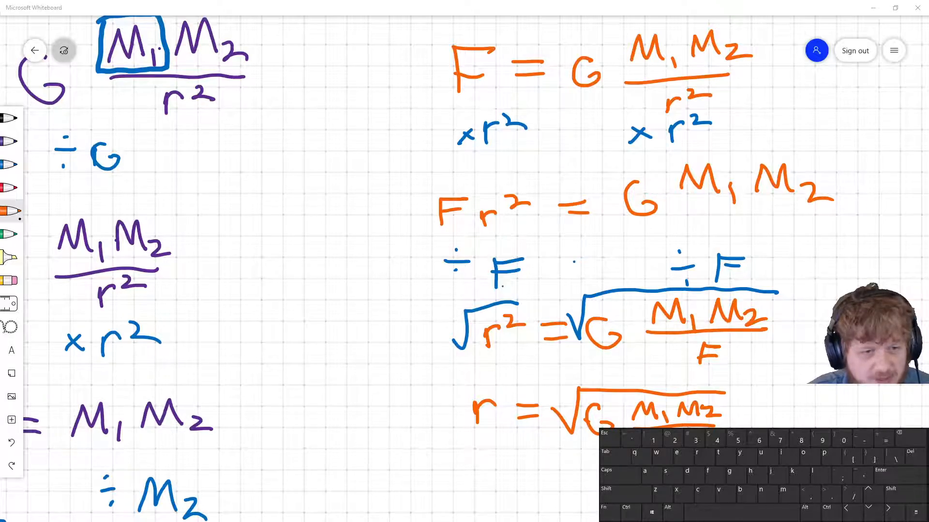
Switch back to Desmos and enter sqrt(G M_1 M_2 / F_1) in the Solve for r folder
{"action": "key", "text": "alt+Tab"}
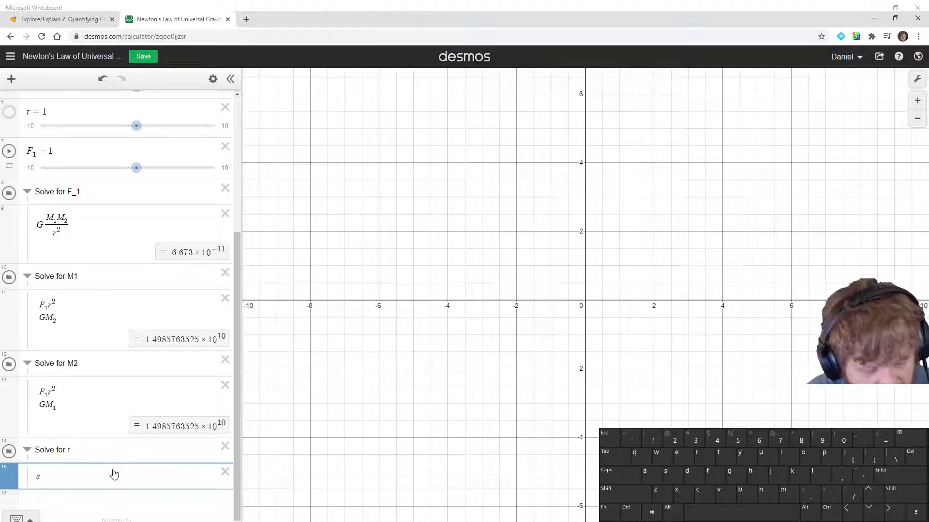
{"action": "type", "text": "qrt"}
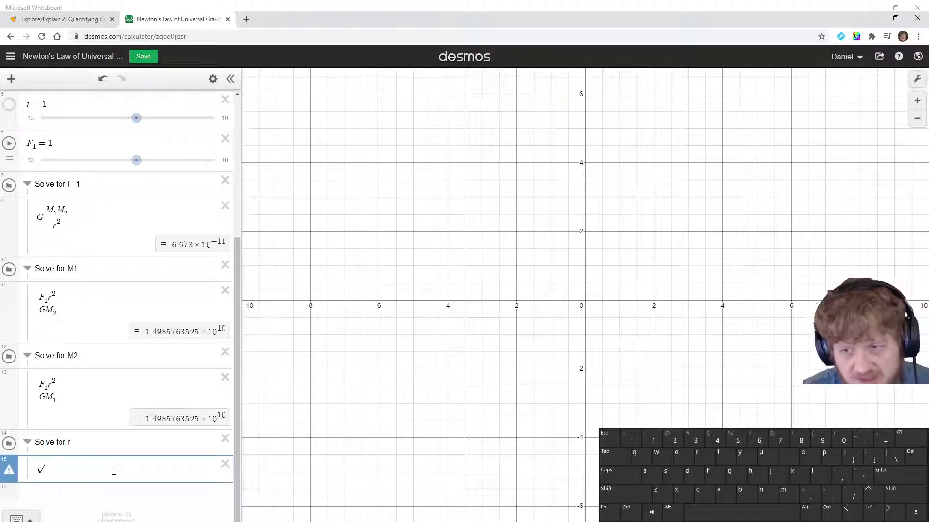
{"action": "key", "text": "shift"}
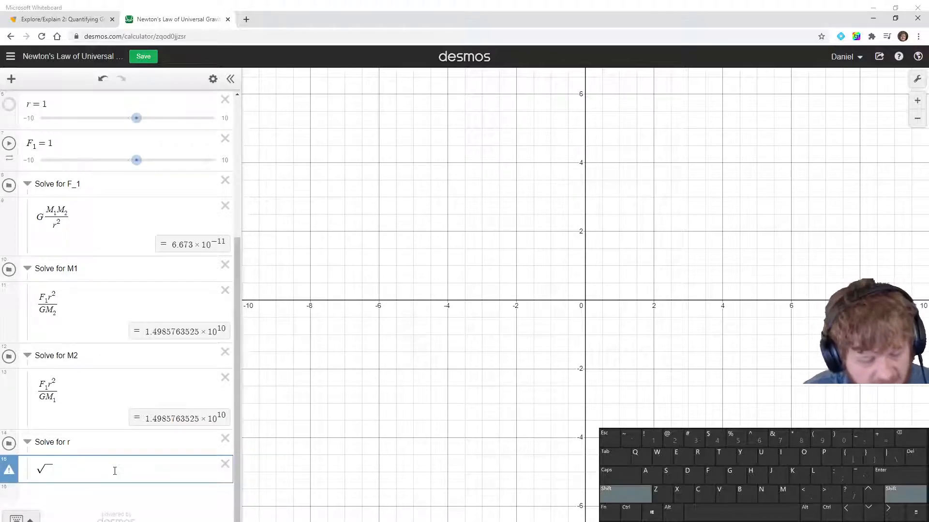
{"action": "type", "text": "G"}
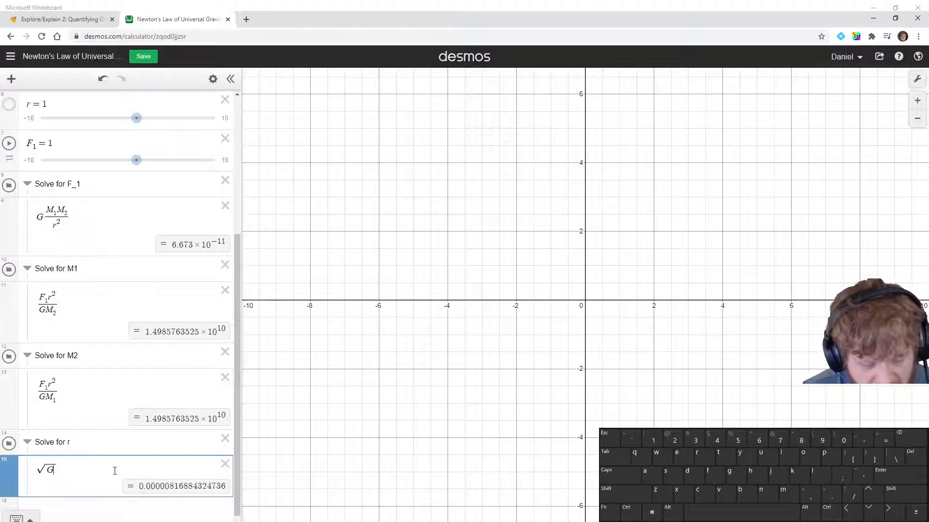
{"action": "type", "text": "M"}
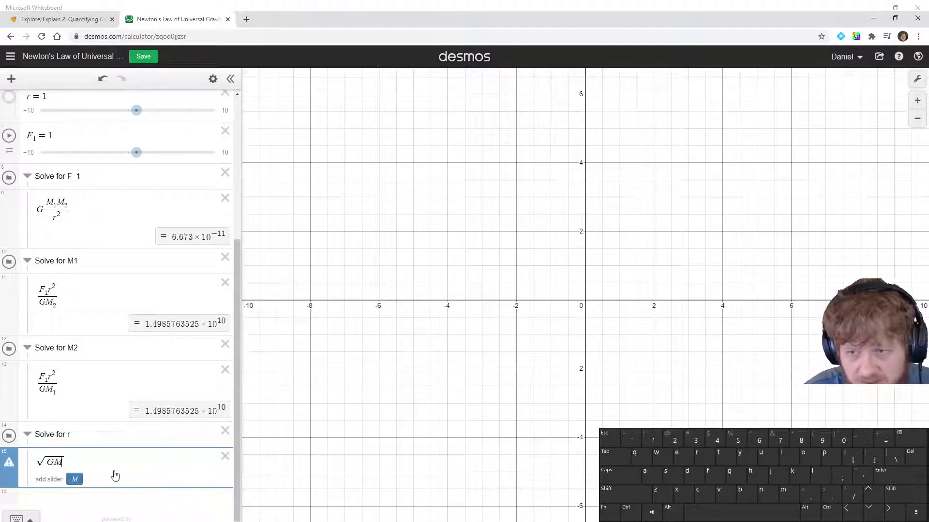
{"action": "type", "text": "_1"}
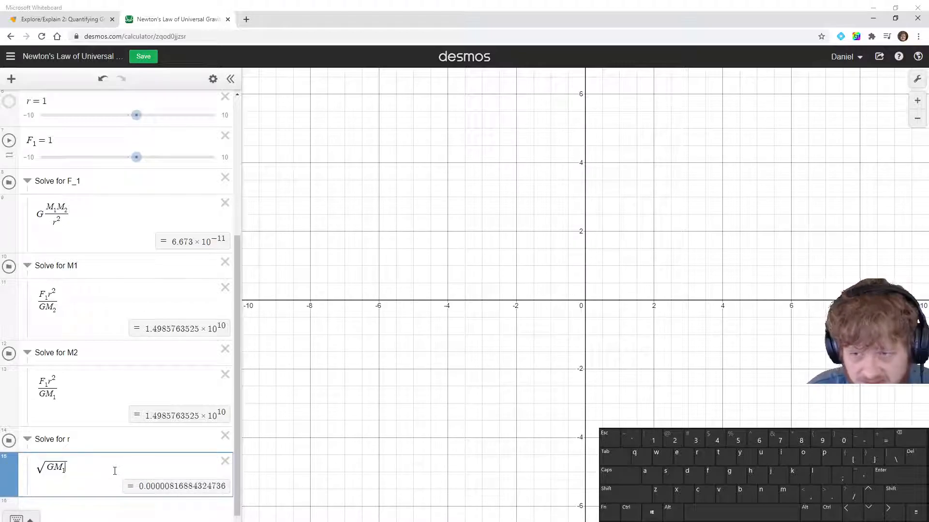
{"action": "key", "text": "Right"}
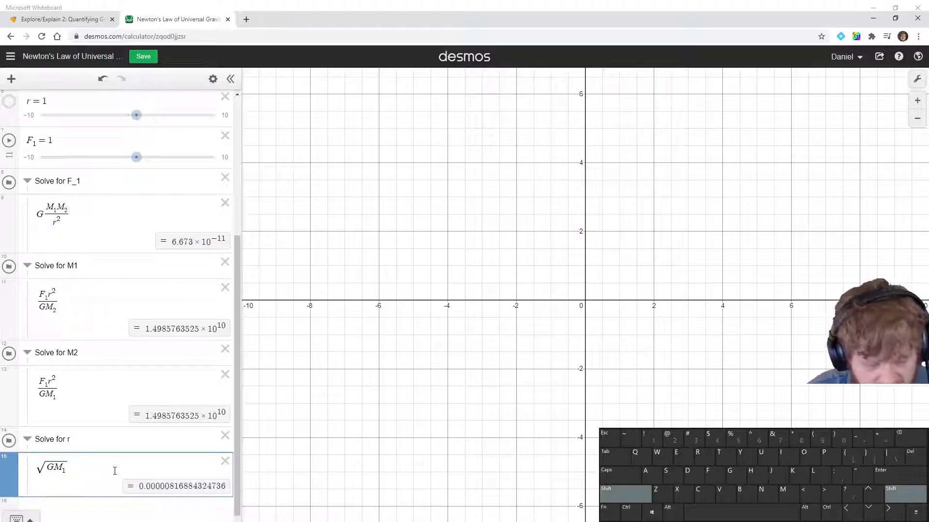
{"action": "type", "text": "M_2"}
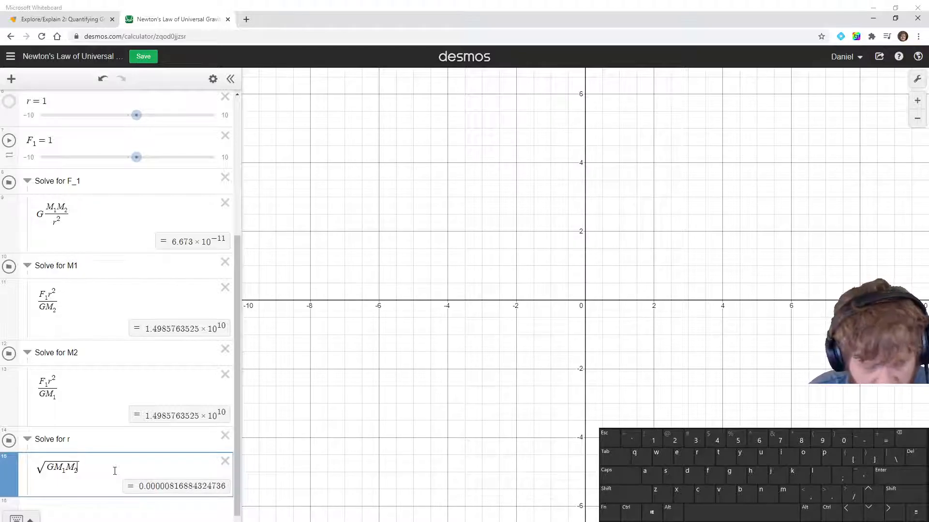
{"action": "type", "text": "/"}
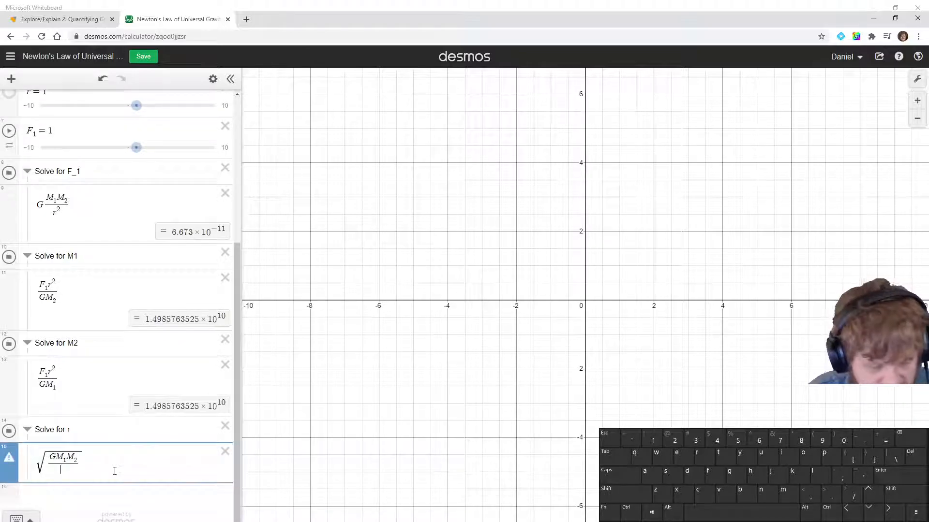
{"action": "type", "text": "F"}
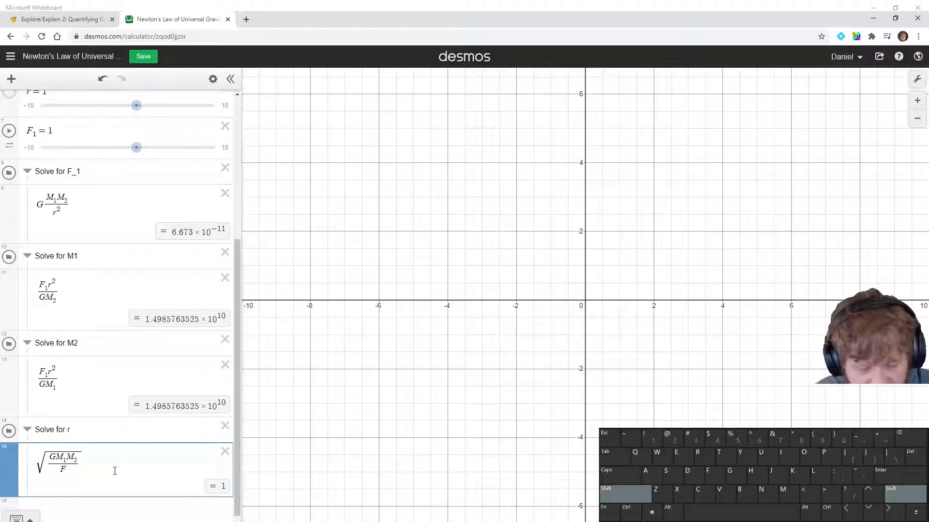
{"action": "type", "text": "_1"}
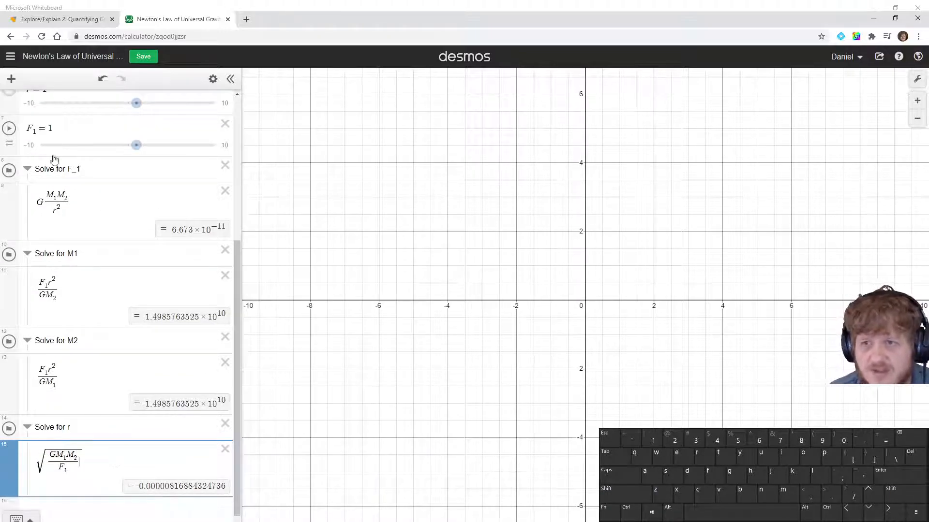
{"action": "scroll", "coordinate": [71, 213], "scroll_direction": "up", "scroll_amount": 5}
{"action": "scroll", "coordinate": [70, 223], "scroll_direction": "down", "scroll_amount": 3}
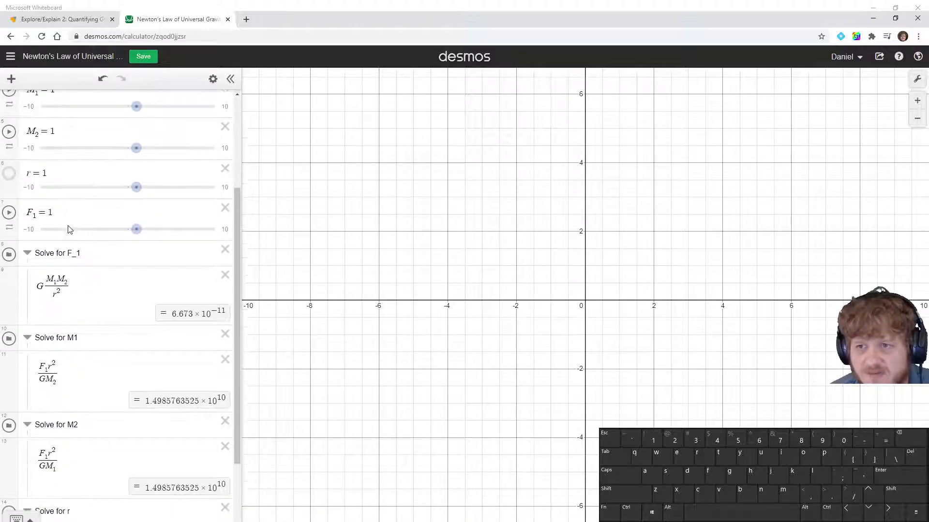
Collapse all four Solve for folders and save the graph
{"action": "scroll", "coordinate": [71, 226], "scroll_direction": "up", "scroll_amount": 3}
{"action": "scroll", "coordinate": [72, 212], "scroll_direction": "down", "scroll_amount": 2}
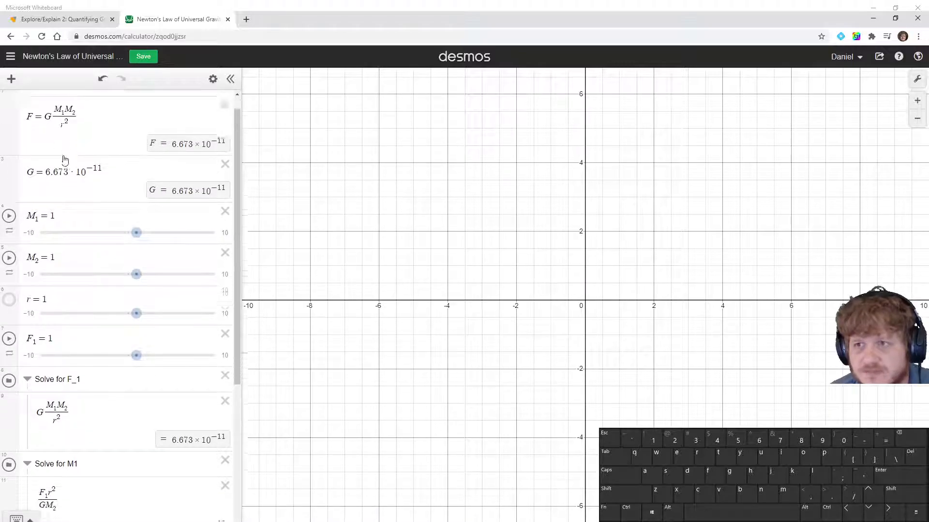
{"action": "scroll", "coordinate": [72, 208], "scroll_direction": "down", "scroll_amount": 2}
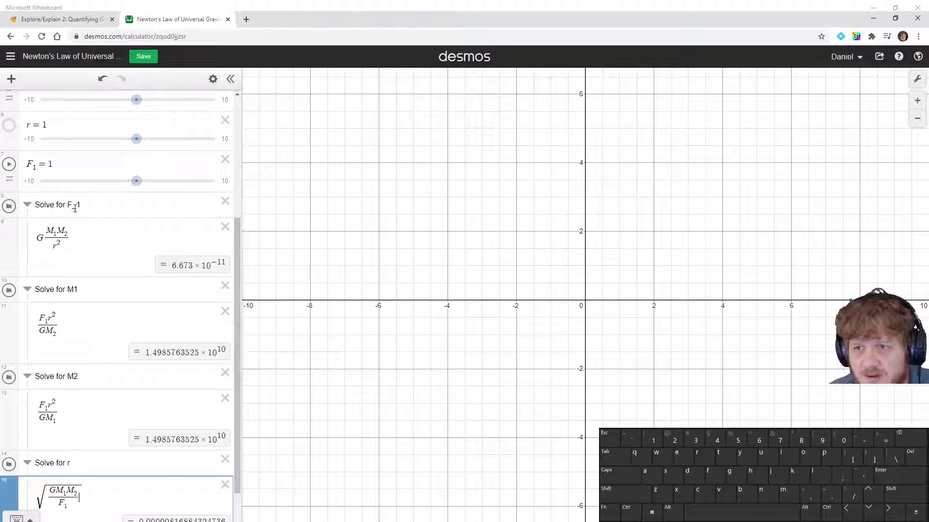
{"action": "scroll", "coordinate": [73, 213], "scroll_direction": "down", "scroll_amount": 1}
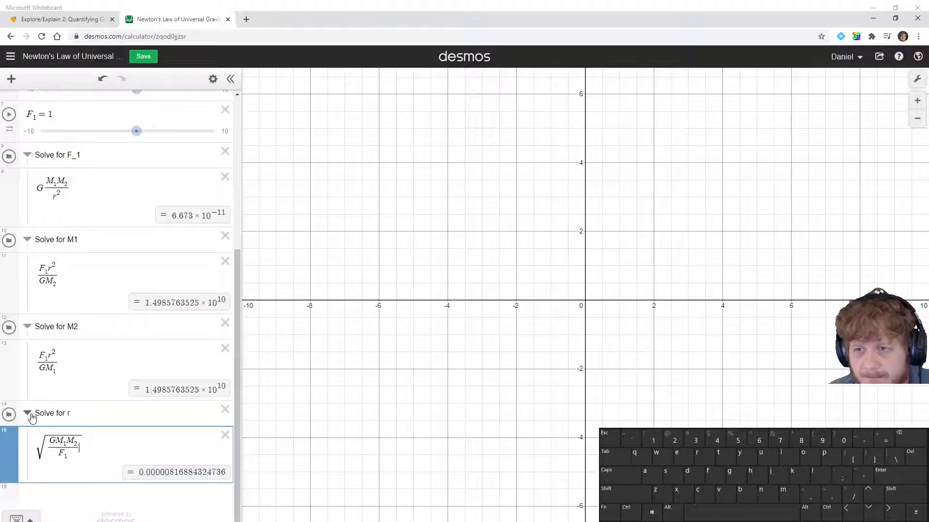
{"action": "left_click", "coordinate": [29, 415]}
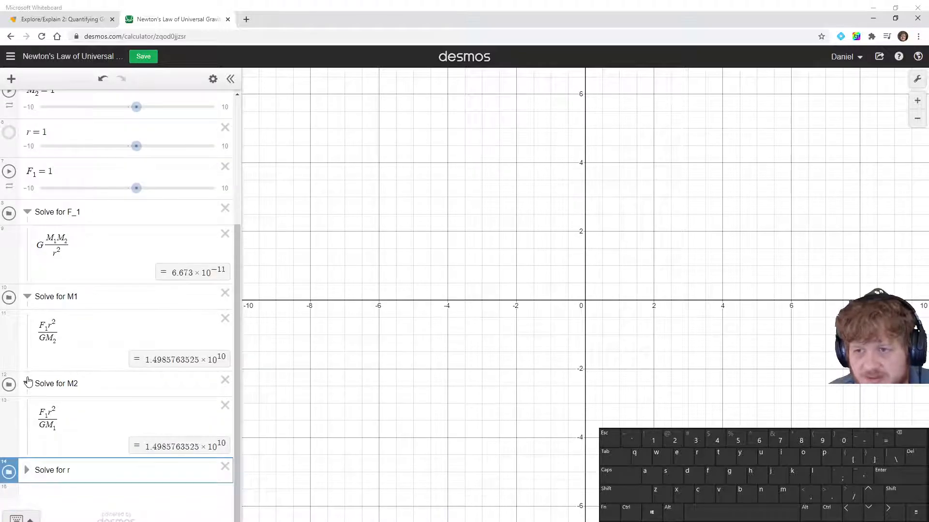
{"action": "left_click", "coordinate": [28, 381]}
{"action": "left_click", "coordinate": [28, 359]}
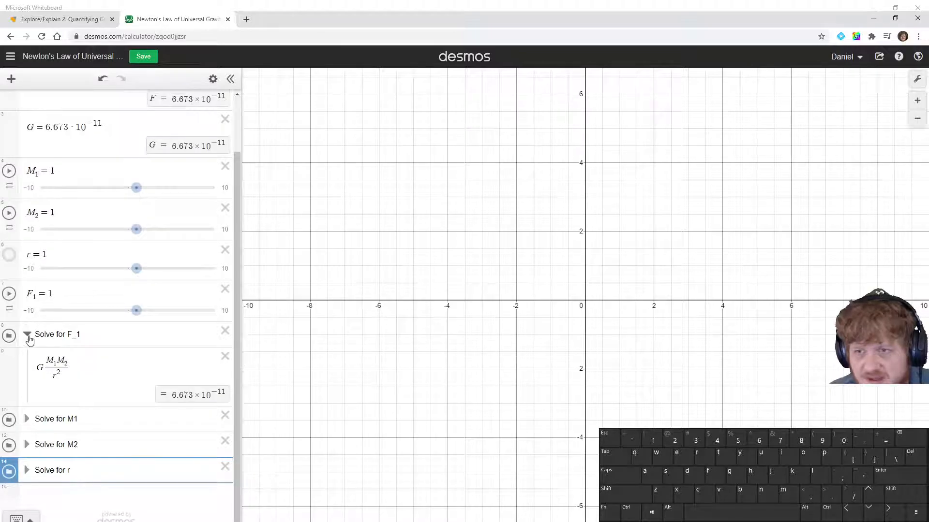
{"action": "left_click", "coordinate": [28, 334]}
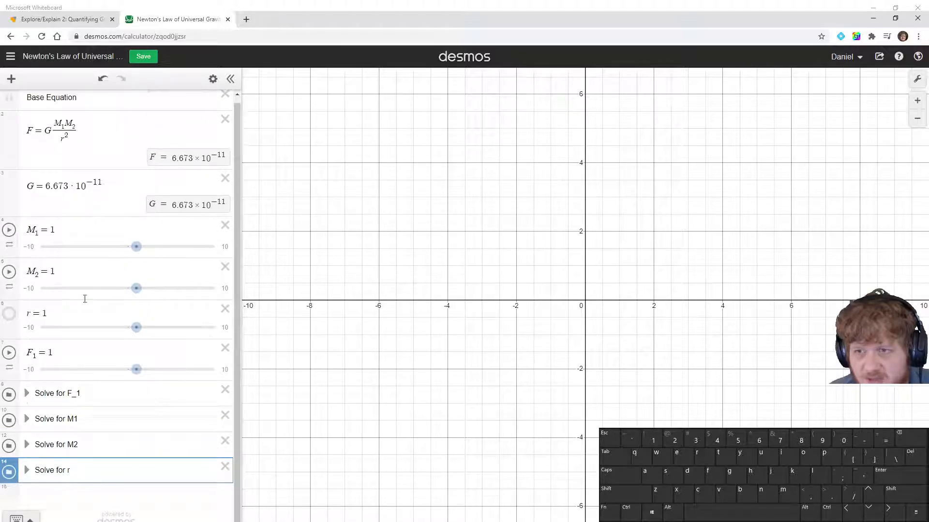
{"action": "left_click", "coordinate": [137, 60]}
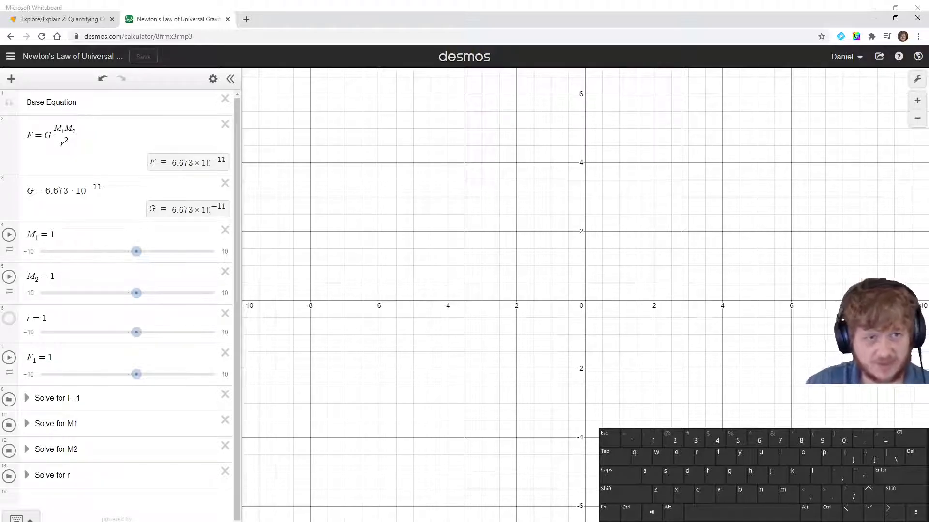
Set M1 to 5.97·10^24, Earth's mass from the textbook's Calculating Weight problem
{"action": "left_click", "coordinate": [80, 16]}
{"action": "scroll", "coordinate": [453, 334], "scroll_direction": "up", "scroll_amount": 5}
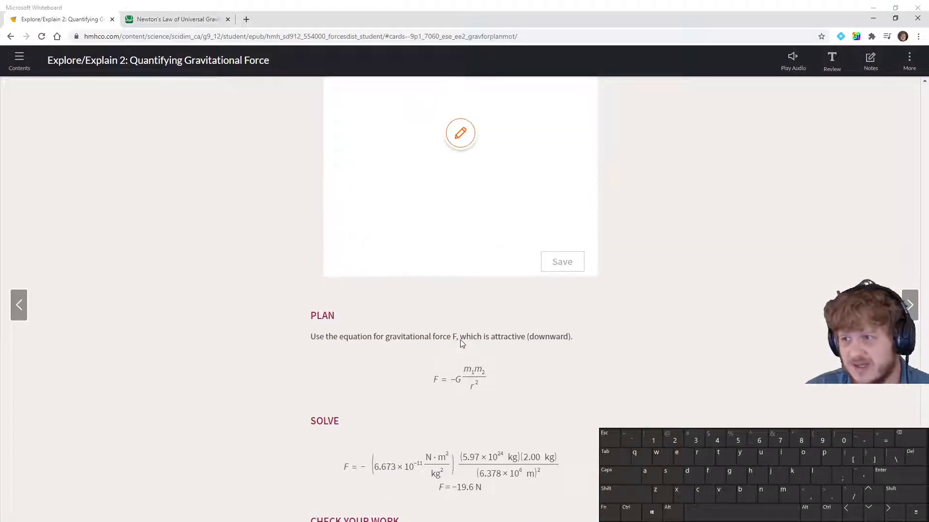
{"action": "scroll", "coordinate": [452, 334], "scroll_direction": "up", "scroll_amount": 7}
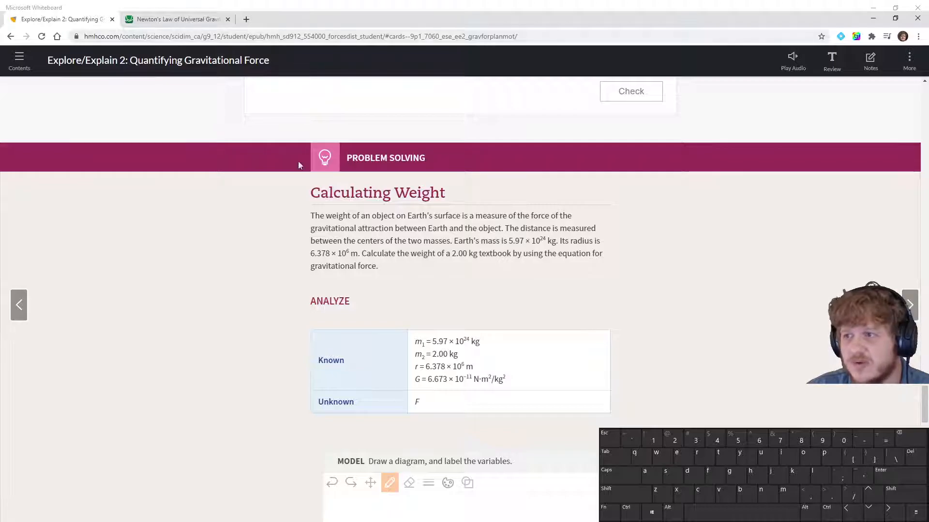
{"action": "left_click", "coordinate": [157, 21]}
{"action": "left_click", "coordinate": [61, 238]}
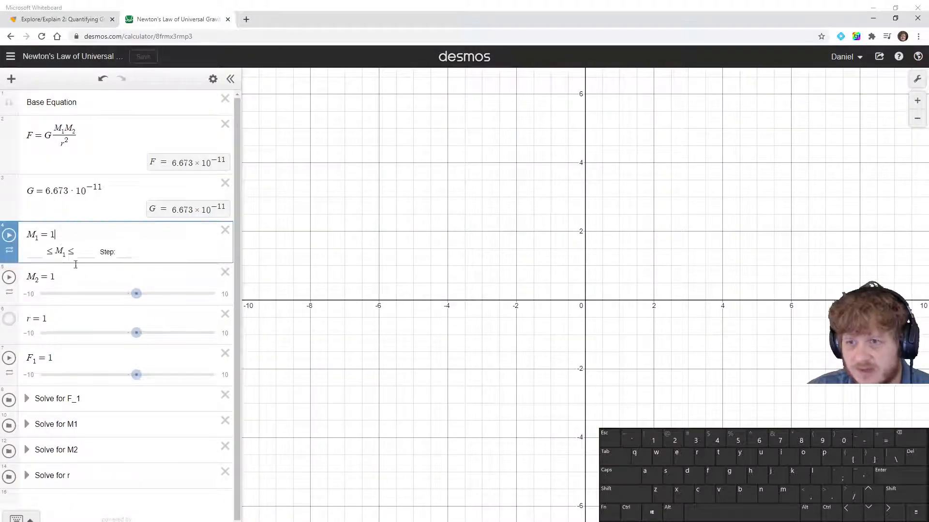
{"action": "key", "text": "BackSpace"}
{"action": "type", "text": "5."}
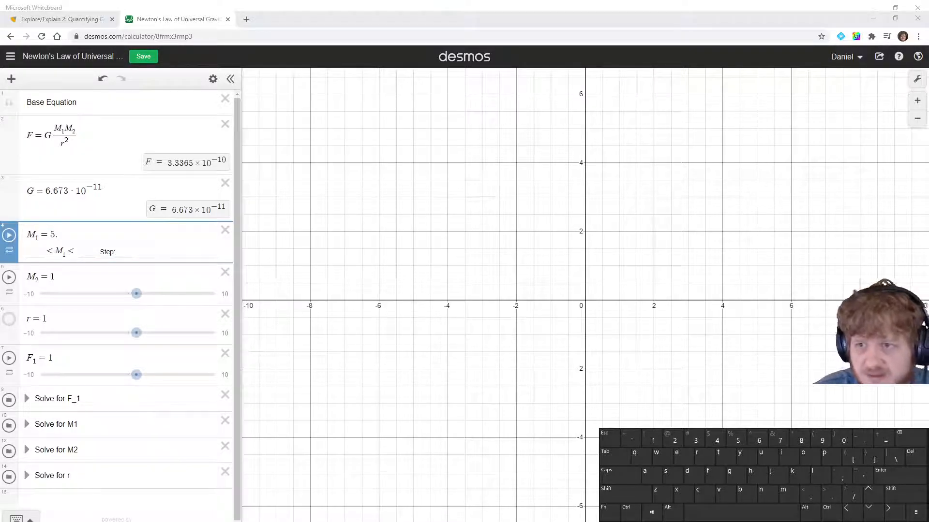
{"action": "left_click", "coordinate": [76, 234]}
{"action": "type", "text": ".97+"}
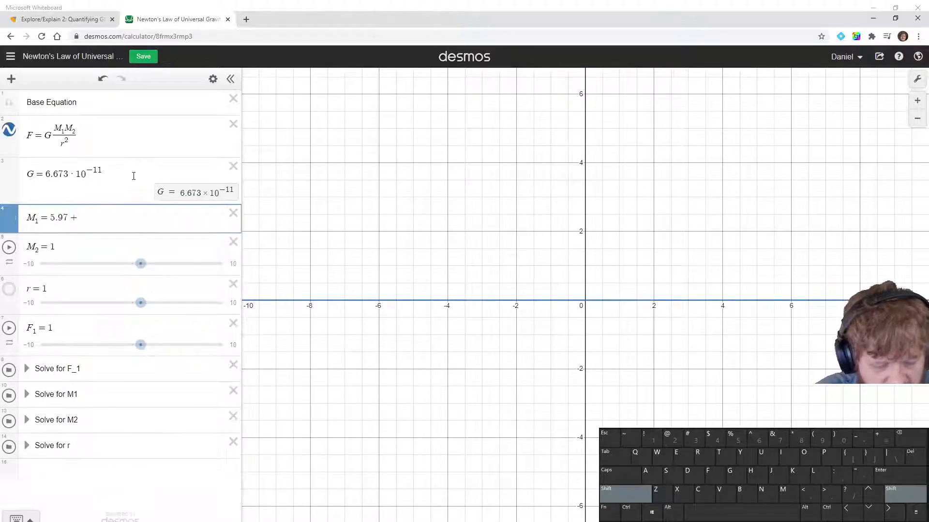
{"action": "type", "text": "1"}
{"action": "key", "text": "BackSpace"}
{"action": "key", "text": "BackSpace"}
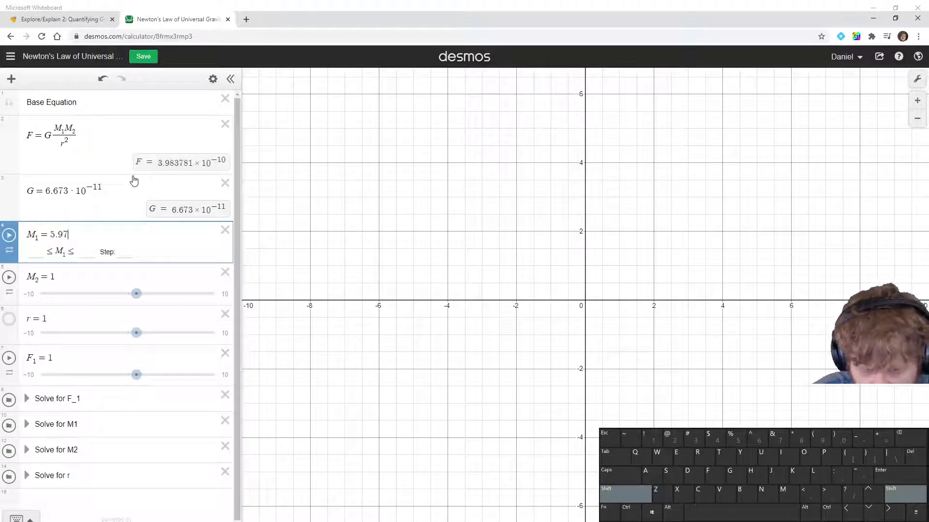
{"action": "type", "text": "*"}
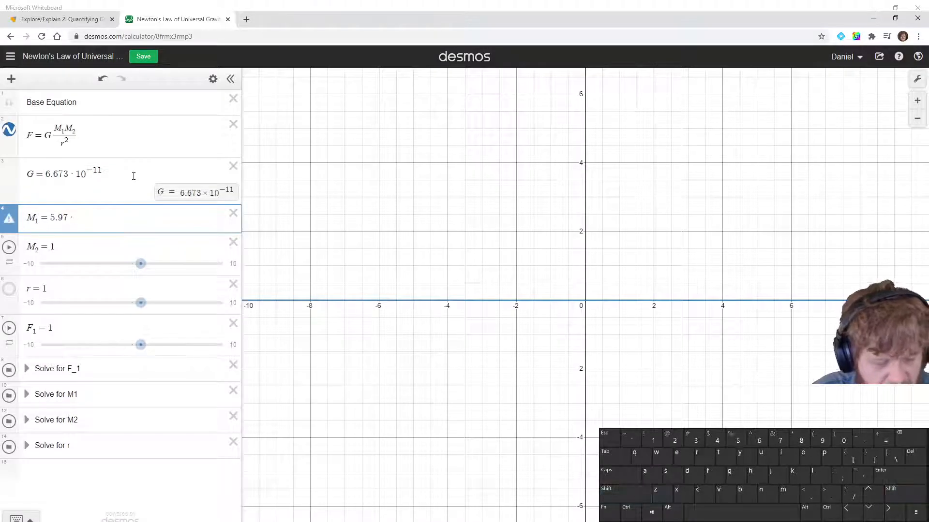
{"action": "type", "text": "10"}
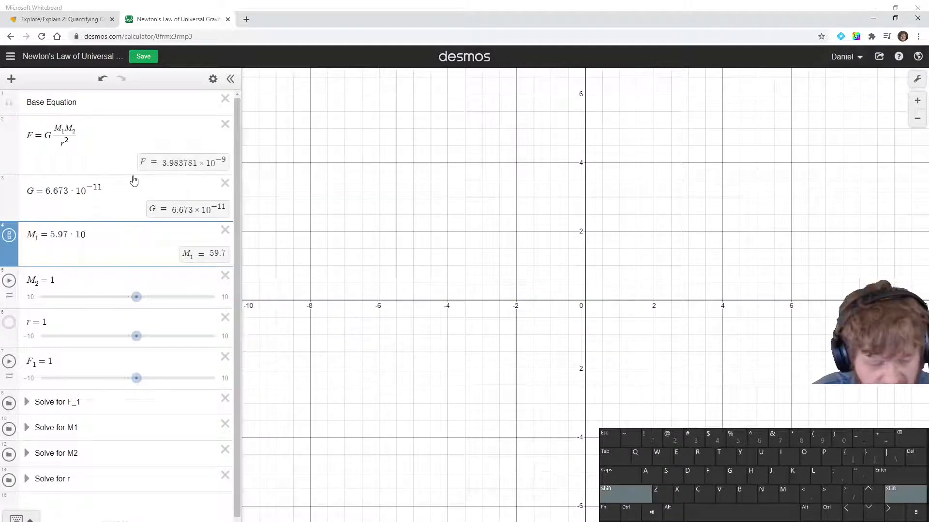
{"action": "type", "text": "^24"}
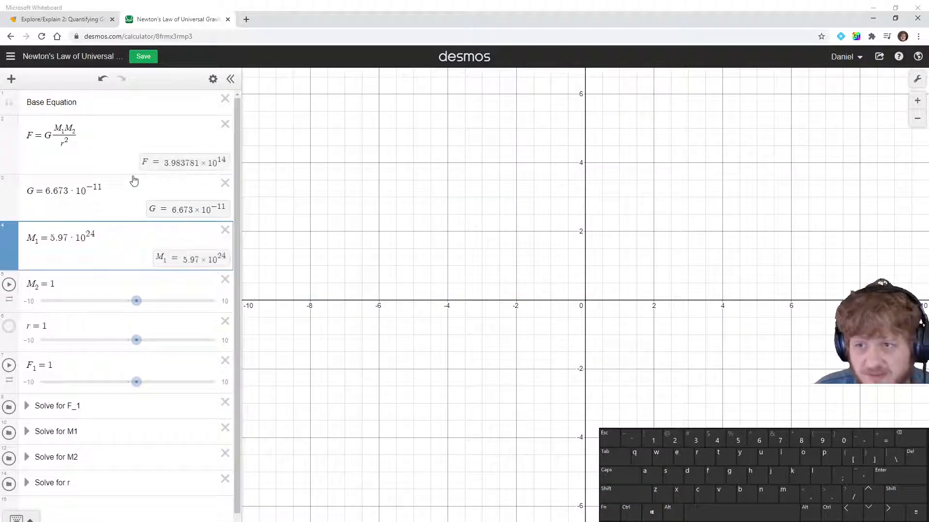
Set M2 to 2
{"action": "key", "text": "Down"}
{"action": "key", "text": "BackSpace"}
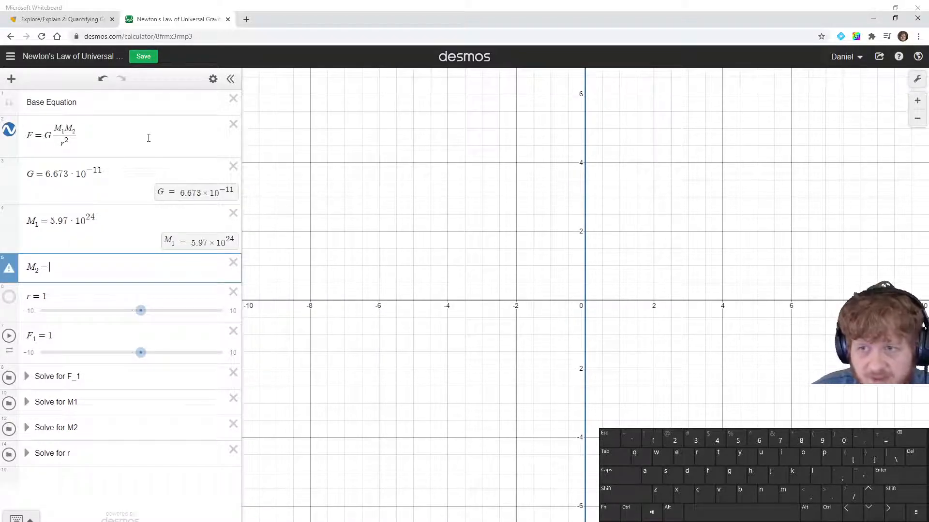
{"action": "type", "text": "2"}
Set r to 6.378·10^6, Earth's radius from the textbook problem
{"action": "left_click", "coordinate": [58, 319]}
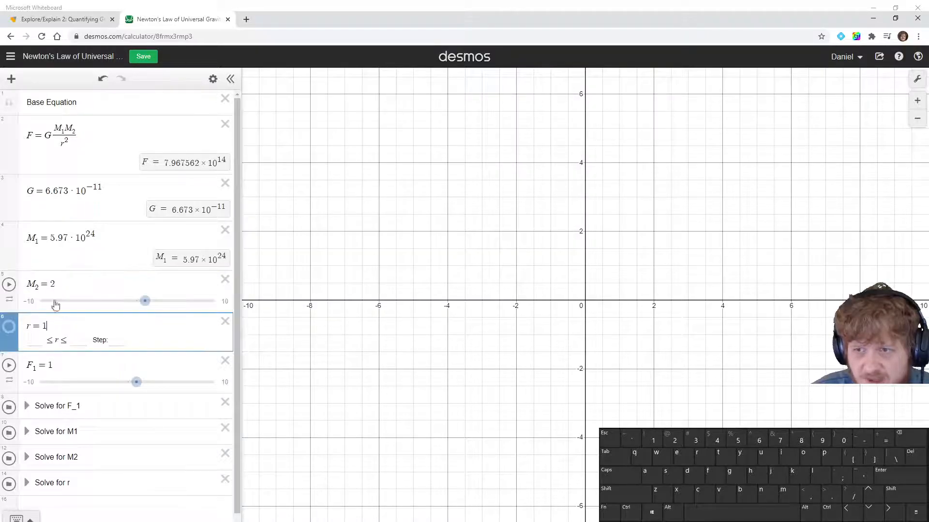
{"action": "left_click", "coordinate": [87, 20]}
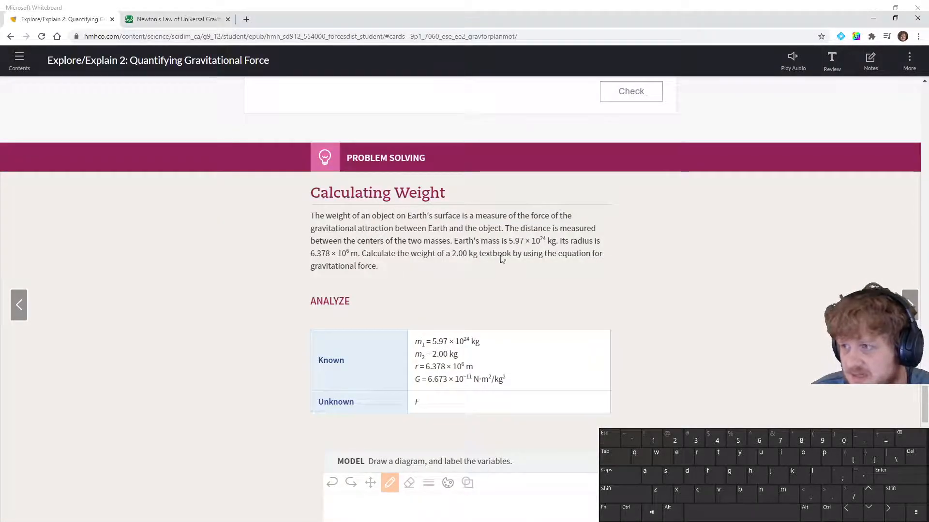
{"action": "left_click", "coordinate": [186, 22]}
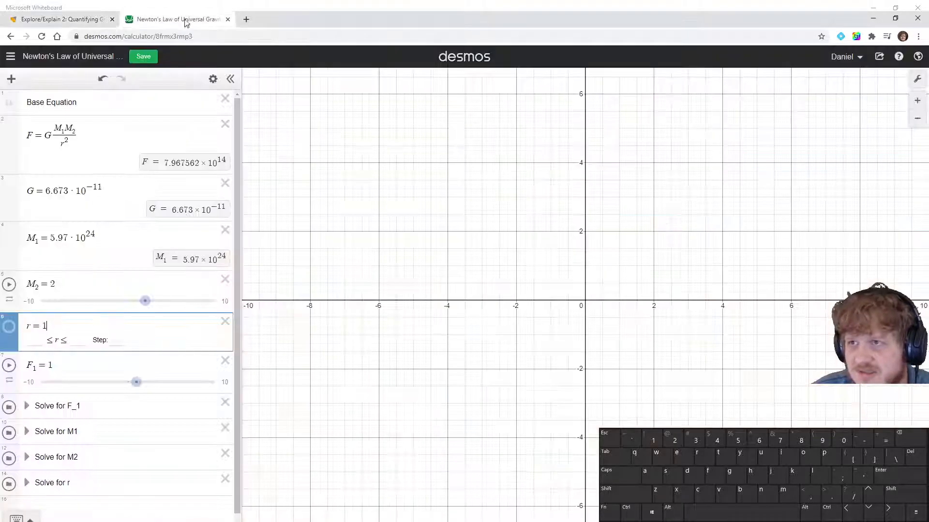
{"action": "key", "text": "BackSpace"}
{"action": "type", "text": "6.378"}
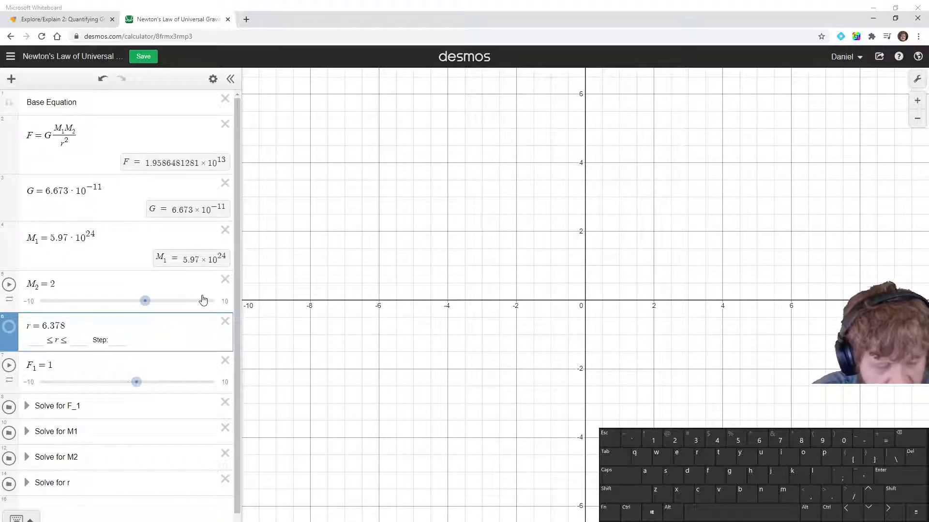
{"action": "key", "text": "shift"}
{"action": "type", "text": "*"}
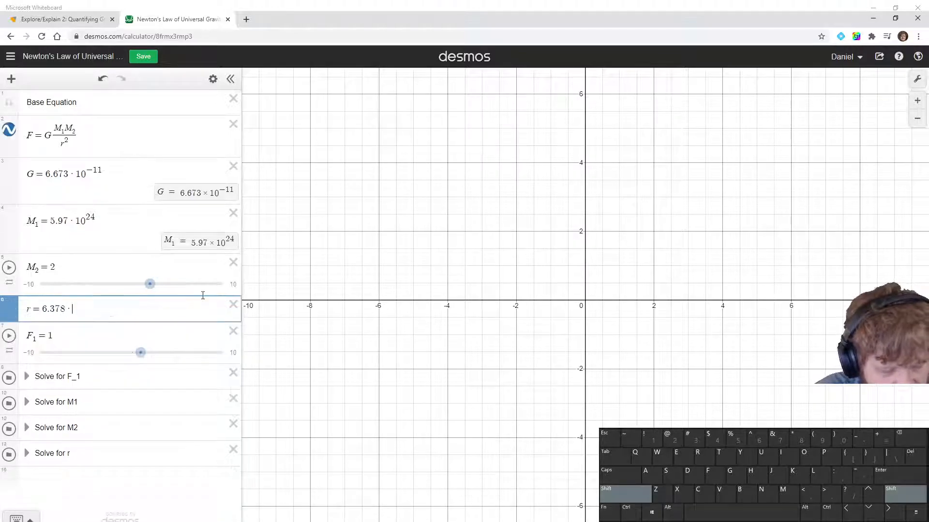
{"action": "type", "text": "10"}
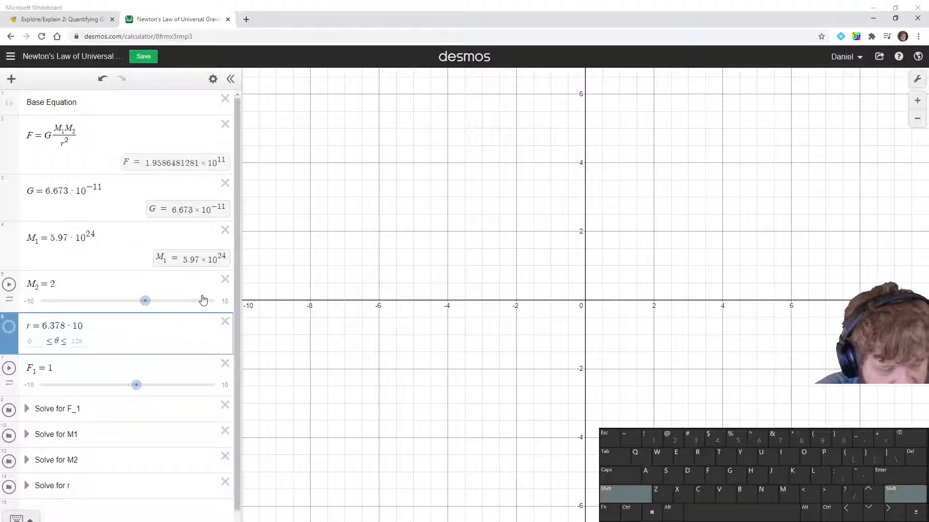
{"action": "type", "text": "^"}
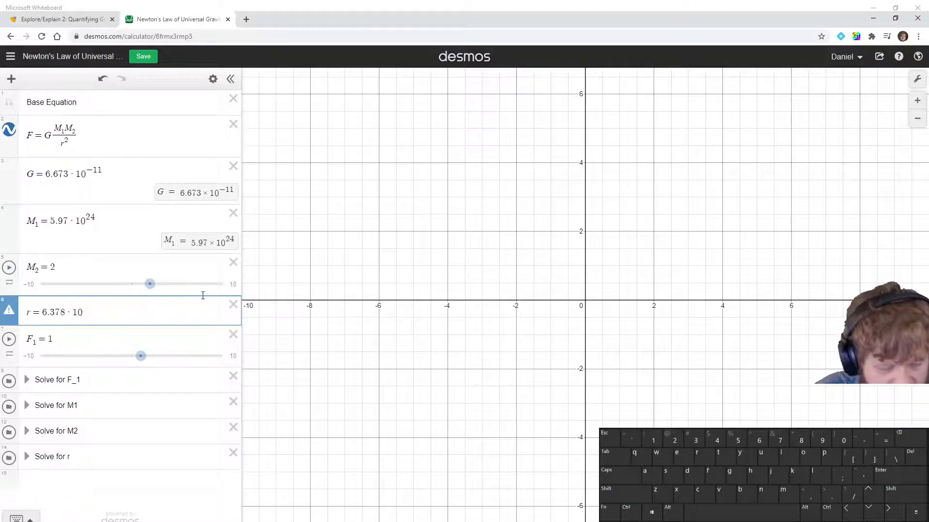
{"action": "type", "text": "6"}
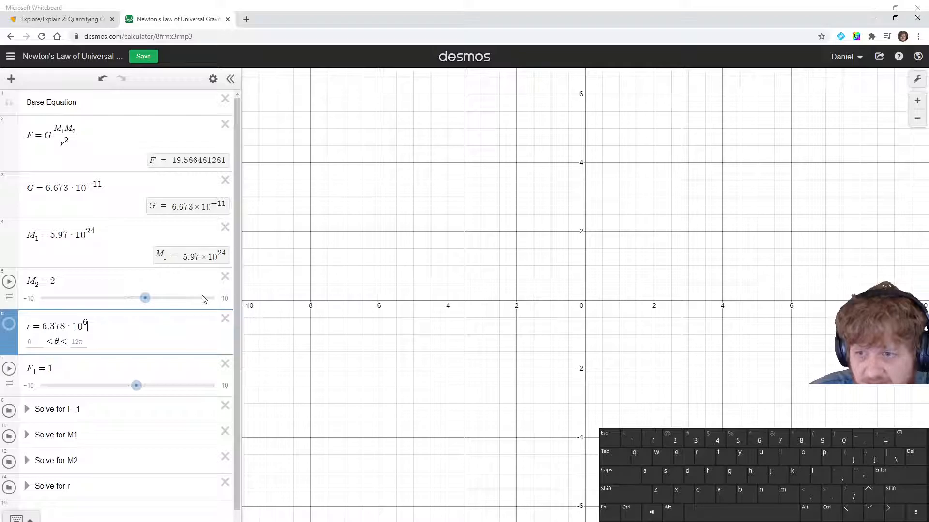
{"action": "key", "text": "Down"}
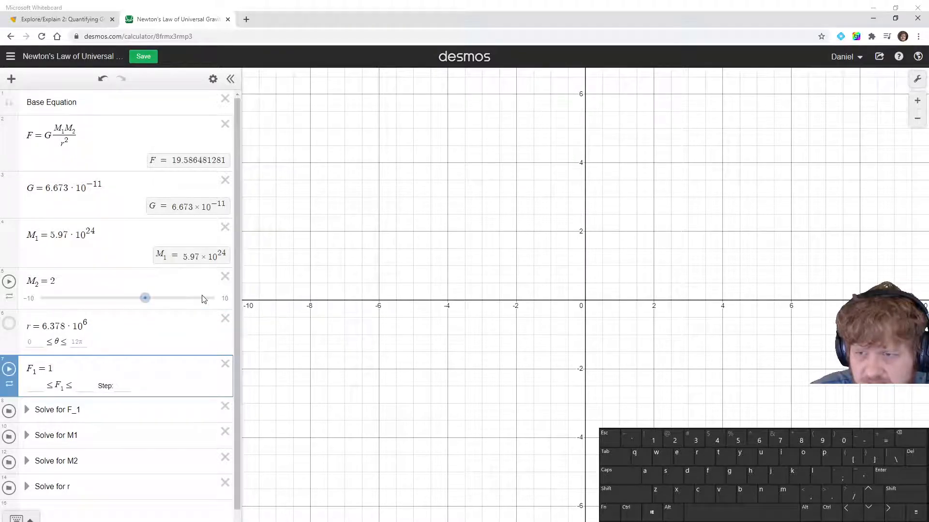
Expand the Solve for F_1 folder
{"action": "key", "text": "Down"}
{"action": "key", "text": "Down"}
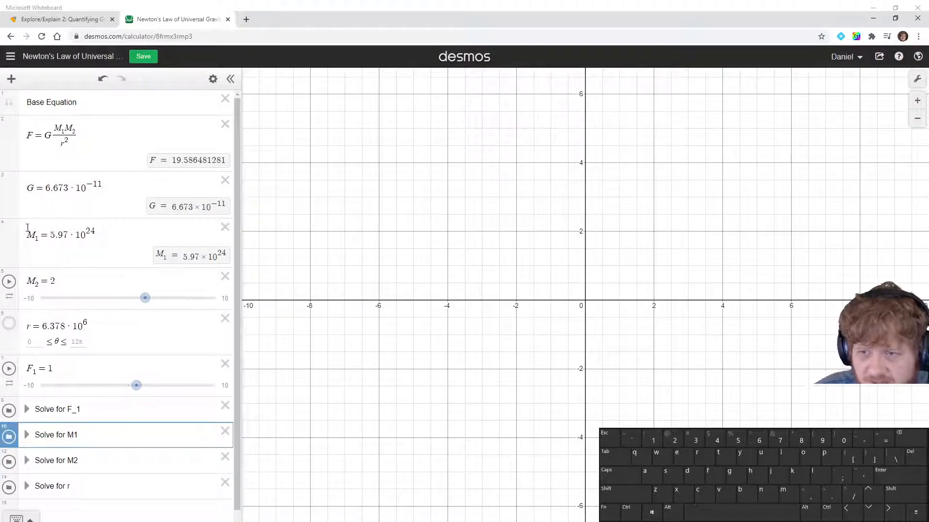
{"action": "left_click", "coordinate": [27, 410]}
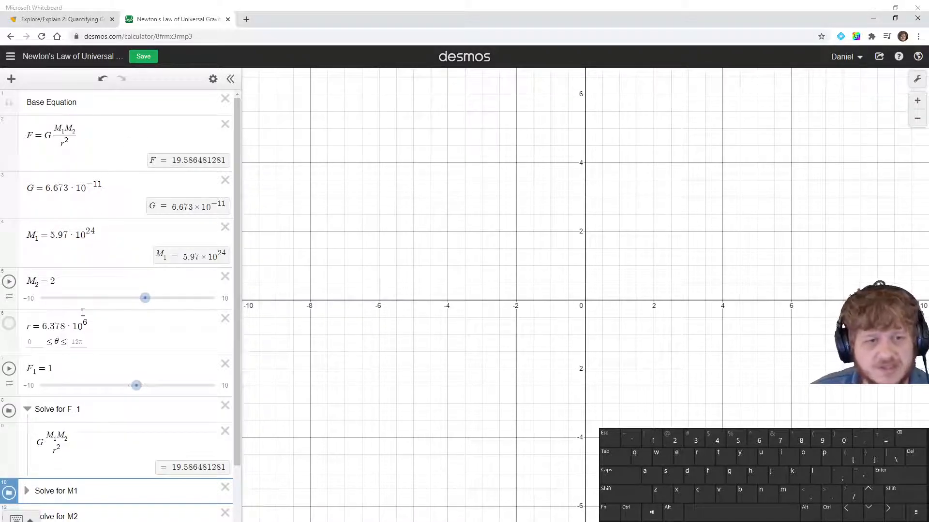
Compare the Solve for F_1 result with the textbook's worked solution and practice problems, then save the graph
{"action": "scroll", "coordinate": [81, 429], "scroll_direction": "down", "scroll_amount": 2}
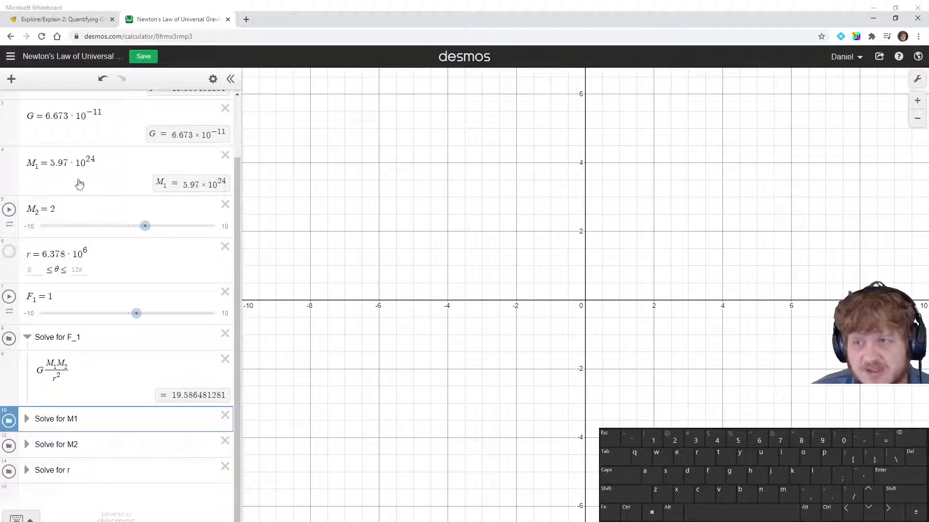
{"action": "left_click", "coordinate": [60, 20]}
{"action": "scroll", "coordinate": [360, 338], "scroll_direction": "down", "scroll_amount": 7}
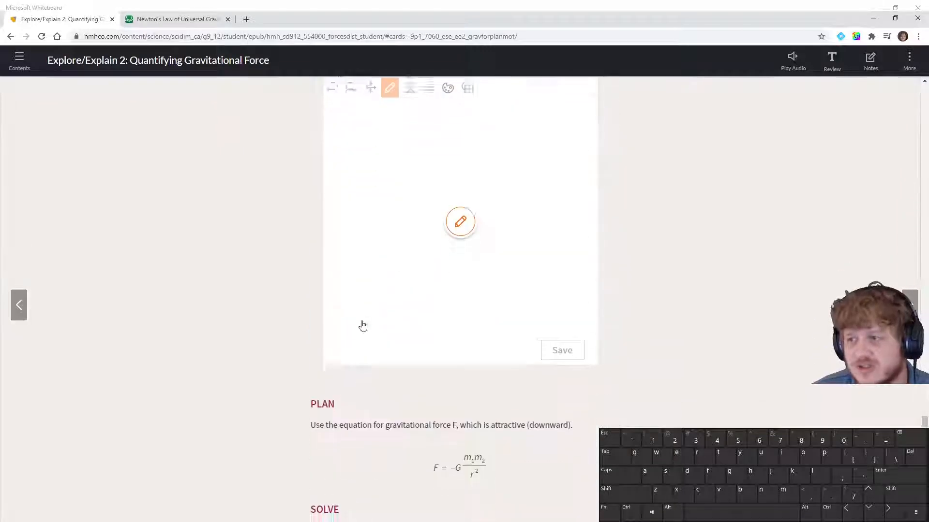
{"action": "scroll", "coordinate": [362, 321], "scroll_direction": "down", "scroll_amount": 10}
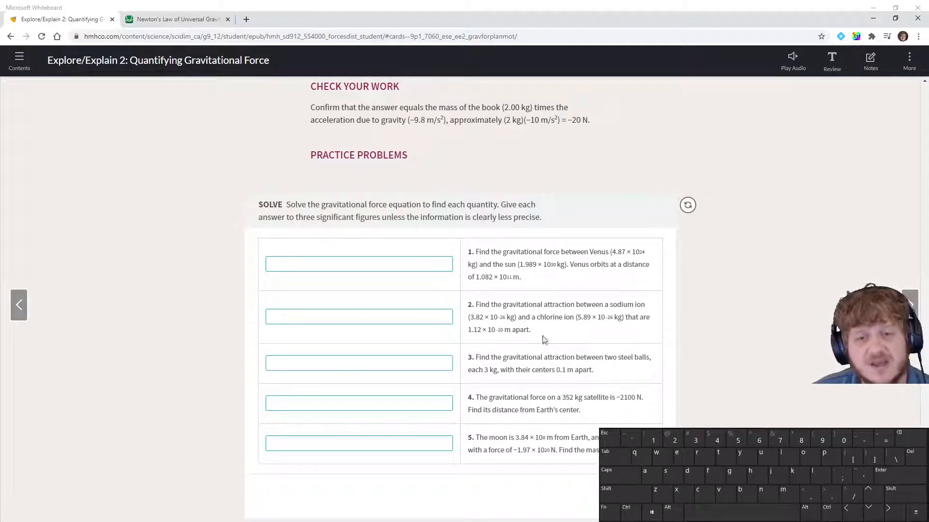
{"action": "scroll", "coordinate": [544, 334], "scroll_direction": "up", "scroll_amount": 6}
{"action": "scroll", "coordinate": [537, 315], "scroll_direction": "up", "scroll_amount": 3}
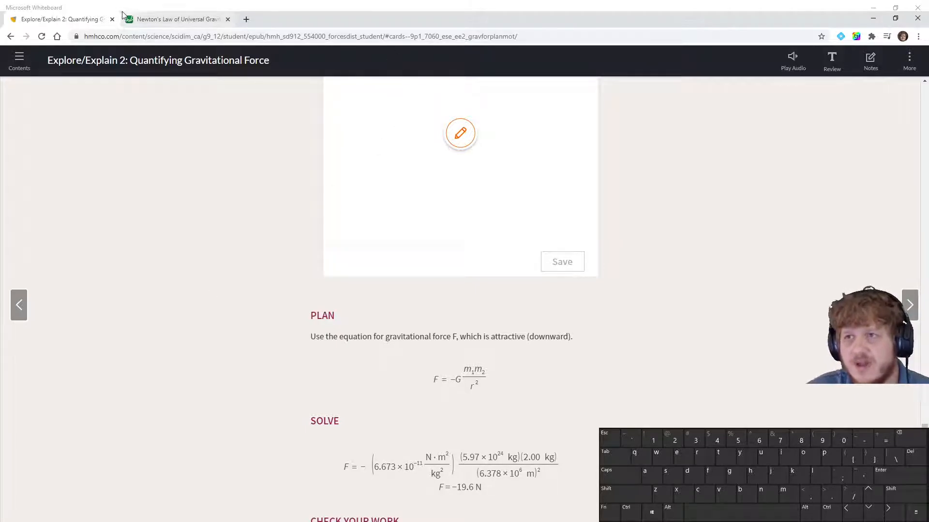
{"action": "left_click", "coordinate": [154, 19]}
{"action": "left_click", "coordinate": [144, 56]}
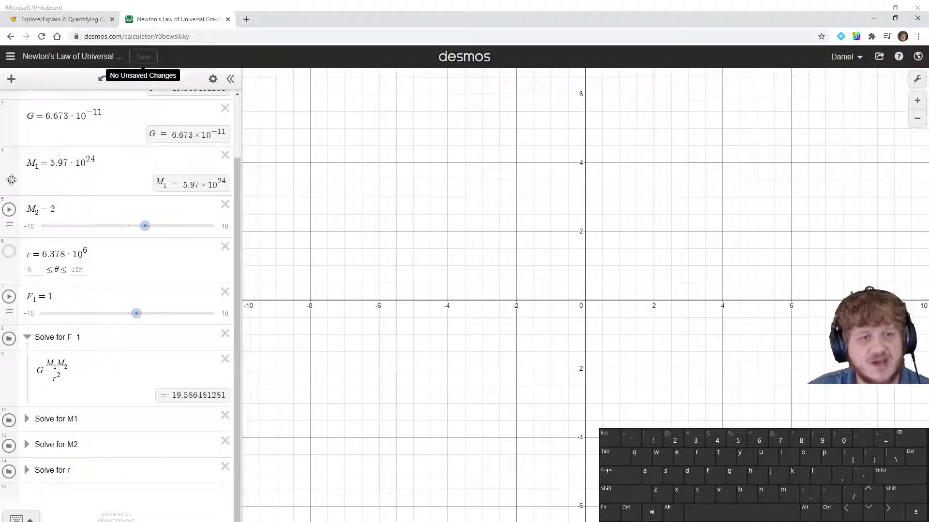
{"action": "scroll", "coordinate": [96, 193], "scroll_direction": "up", "scroll_amount": 2}
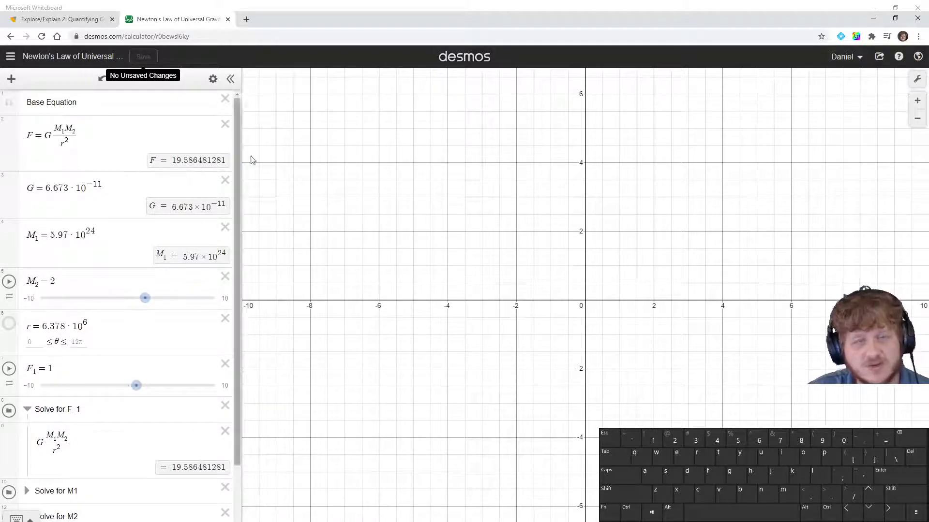
{"action": "scroll", "coordinate": [229, 206], "scroll_direction": "down", "scroll_amount": 1}
{"action": "scroll", "coordinate": [186, 240], "scroll_direction": "down", "scroll_amount": 2}
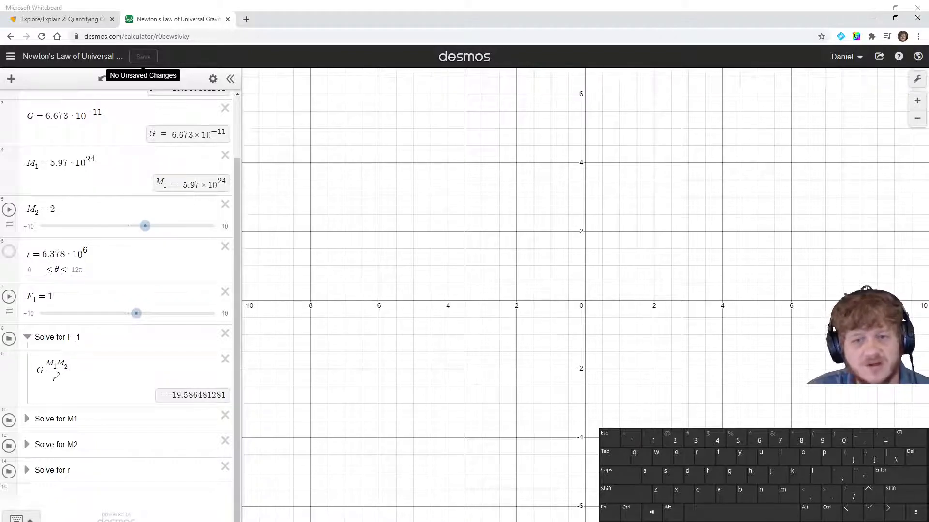